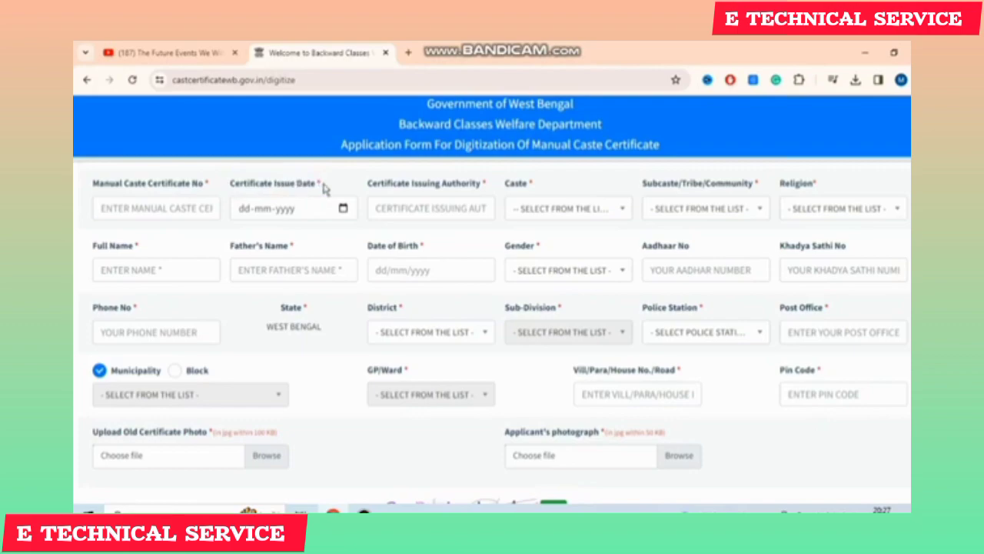
- Select OBC as the caste, RANGWA as the subcaste and HINDUISM as the religion on the digitization form
{"action": "left_click_drag", "start_coordinate": [367, 183], "coordinate": [475, 189]}
{"action": "left_click", "coordinate": [452, 190]}
{"action": "left_click", "coordinate": [547, 208]}
{"action": "left_click", "coordinate": [562, 342]}
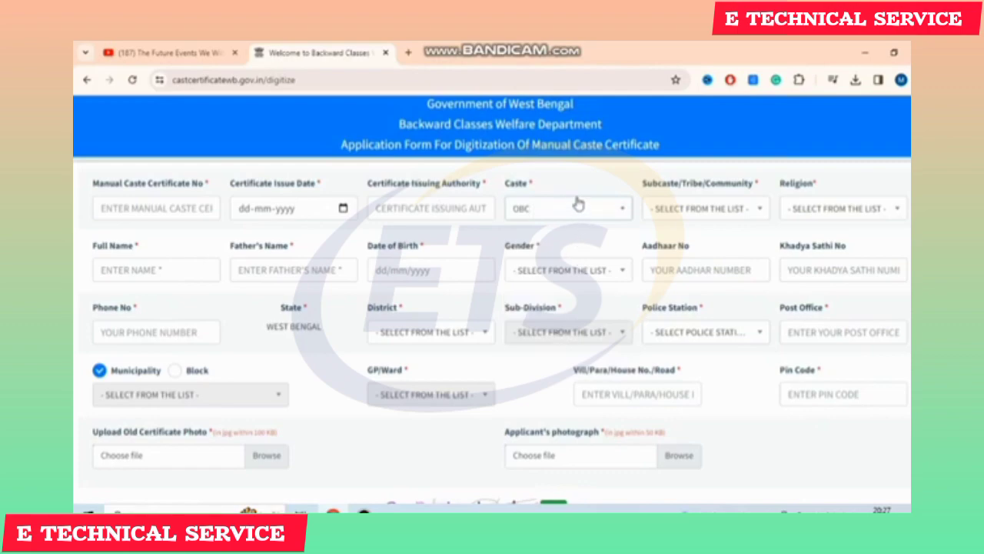
{"action": "left_click_drag", "start_coordinate": [648, 188], "coordinate": [726, 206]}
{"action": "left_click", "coordinate": [726, 206]}
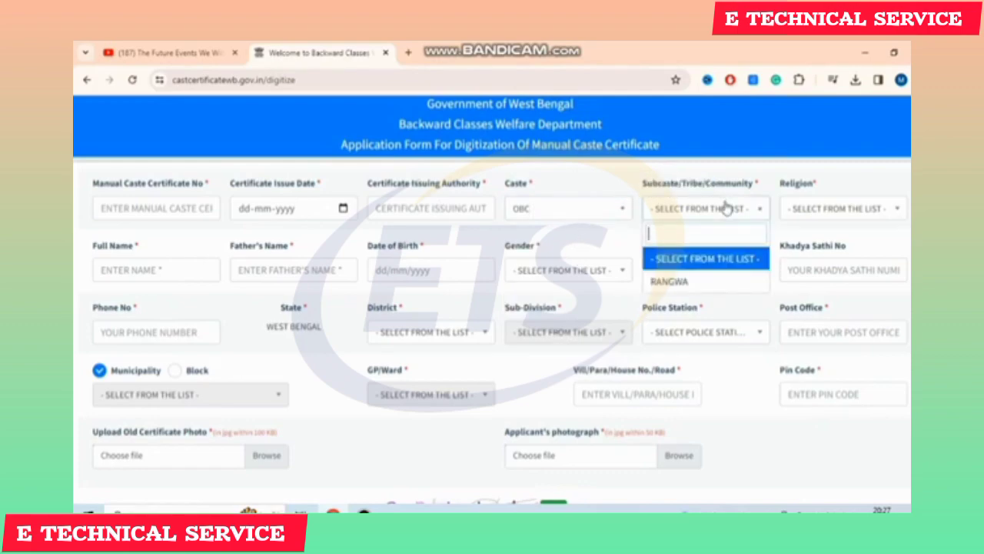
{"action": "left_click", "coordinate": [696, 284]}
{"action": "left_click", "coordinate": [819, 206]}
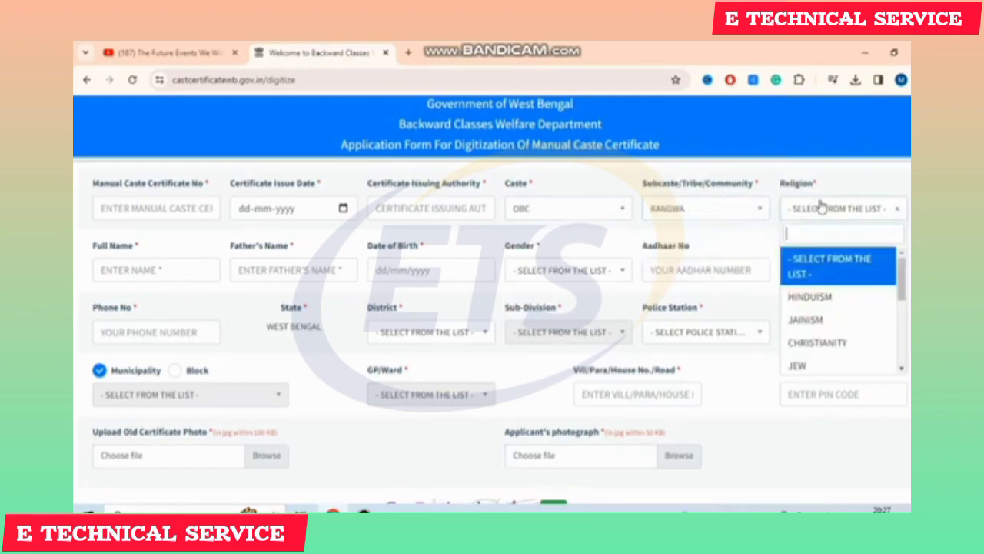
{"action": "left_click", "coordinate": [829, 301]}
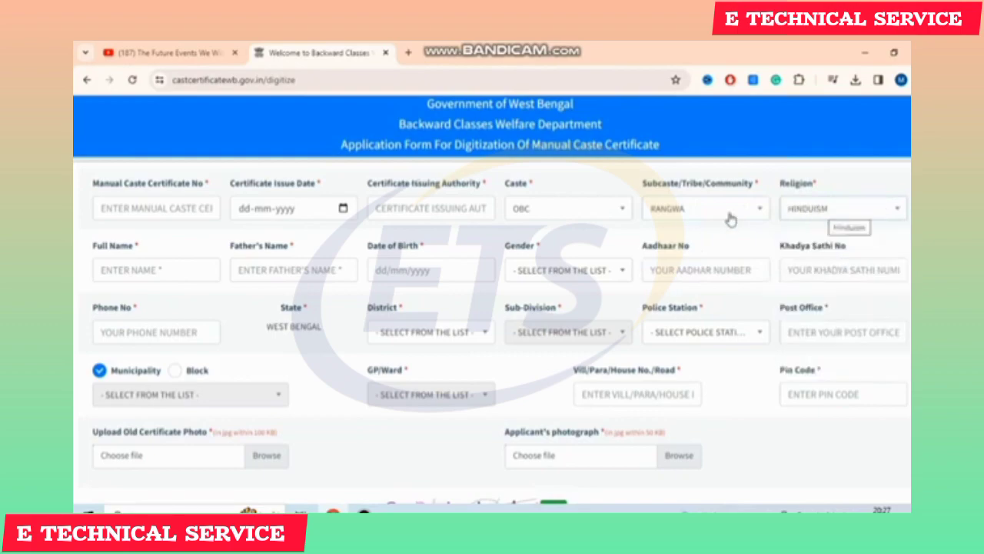
{"action": "left_click_drag", "start_coordinate": [94, 256], "coordinate": [135, 253]}
{"action": "left_click", "coordinate": [136, 254]}
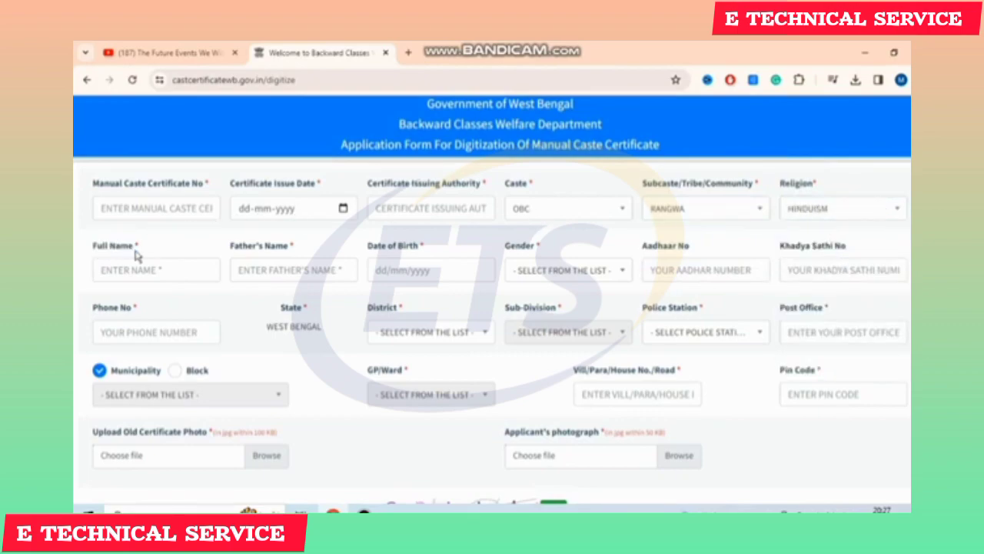
{"action": "left_click_drag", "start_coordinate": [229, 251], "coordinate": [299, 251]}
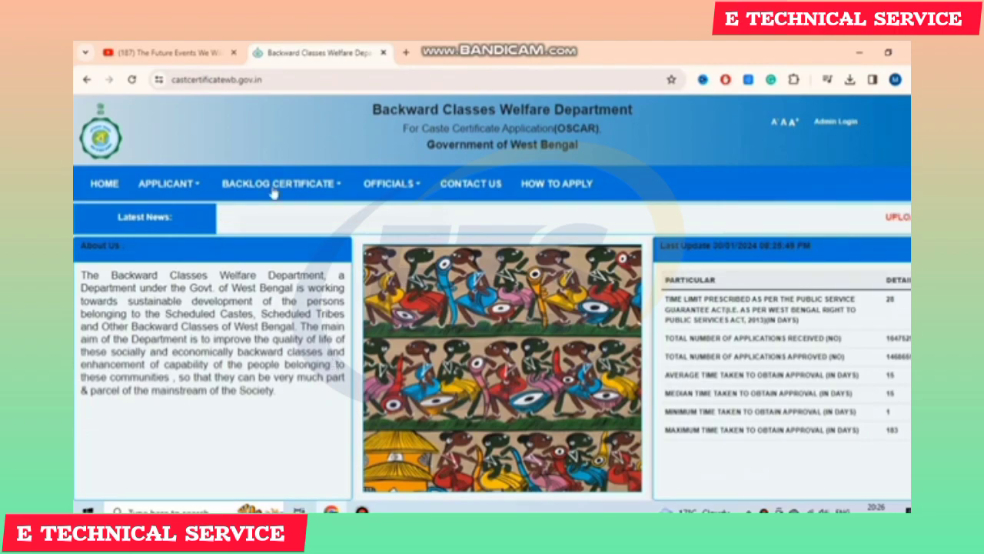
- Open the backlog certificate application form for digitizing an SC/ST/OBC certificate
{"action": "mouse_move", "coordinate": [190, 190]}
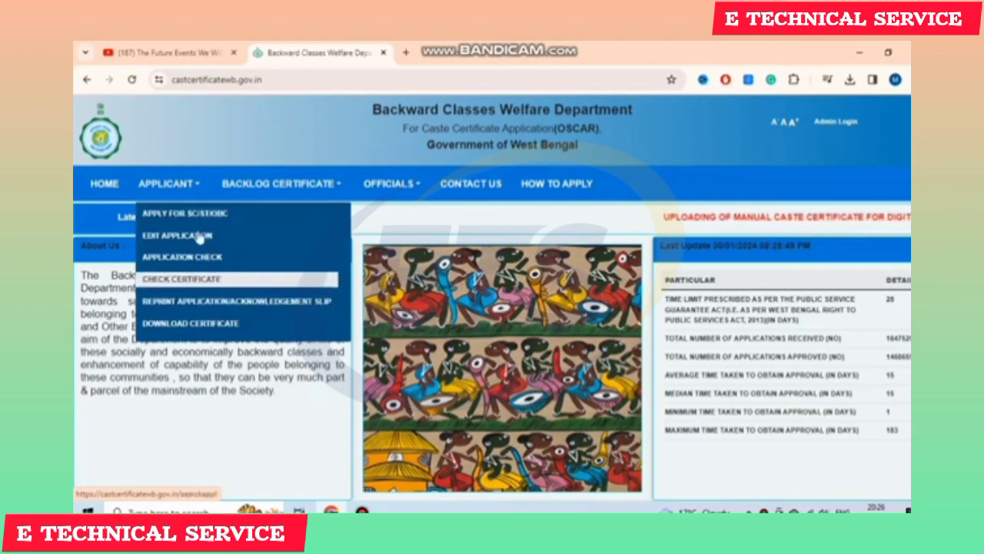
{"action": "mouse_move", "coordinate": [242, 192]}
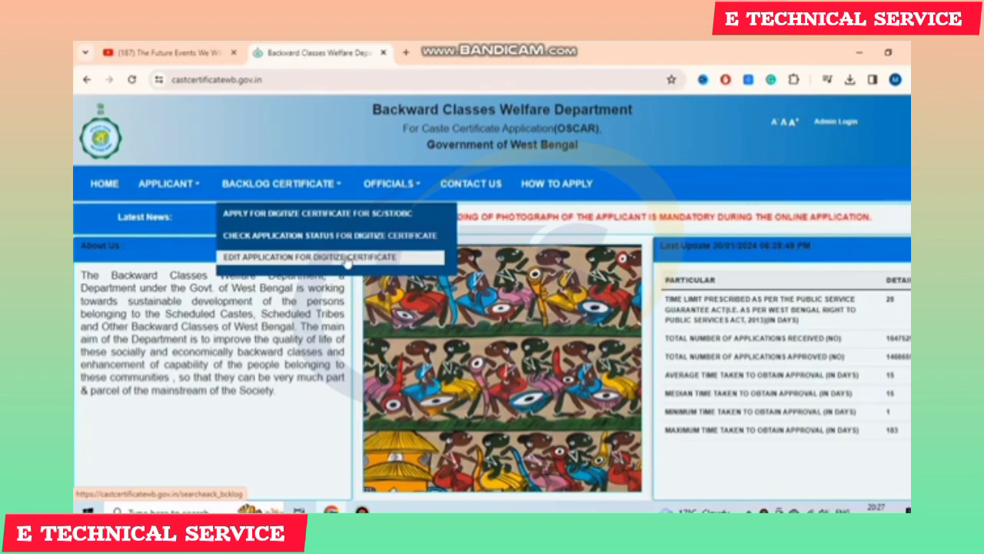
{"action": "left_click", "coordinate": [356, 219]}
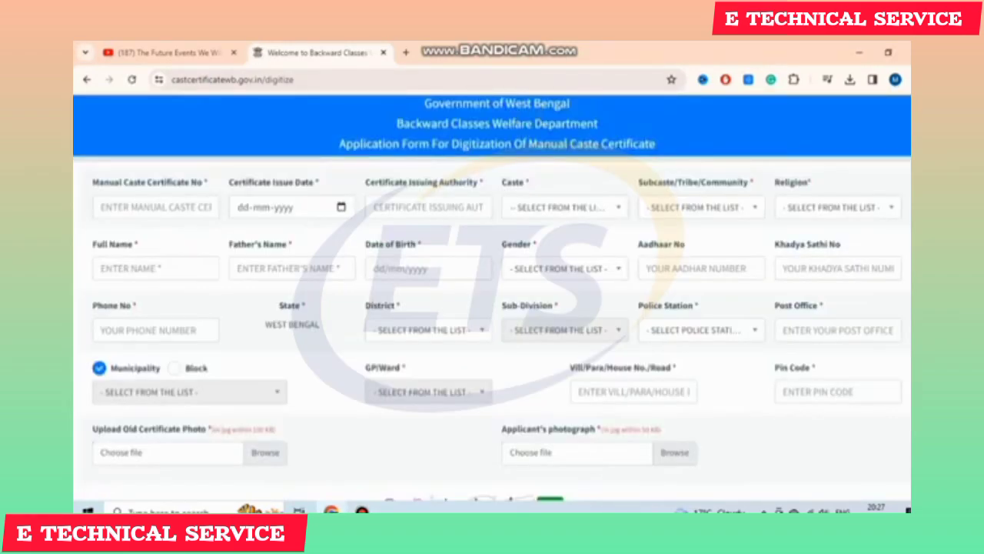
{"action": "left_click_drag", "start_coordinate": [92, 183], "coordinate": [216, 188]}
{"action": "left_click", "coordinate": [196, 187]}
{"action": "left_click_drag", "start_coordinate": [162, 190], "coordinate": [321, 187]}
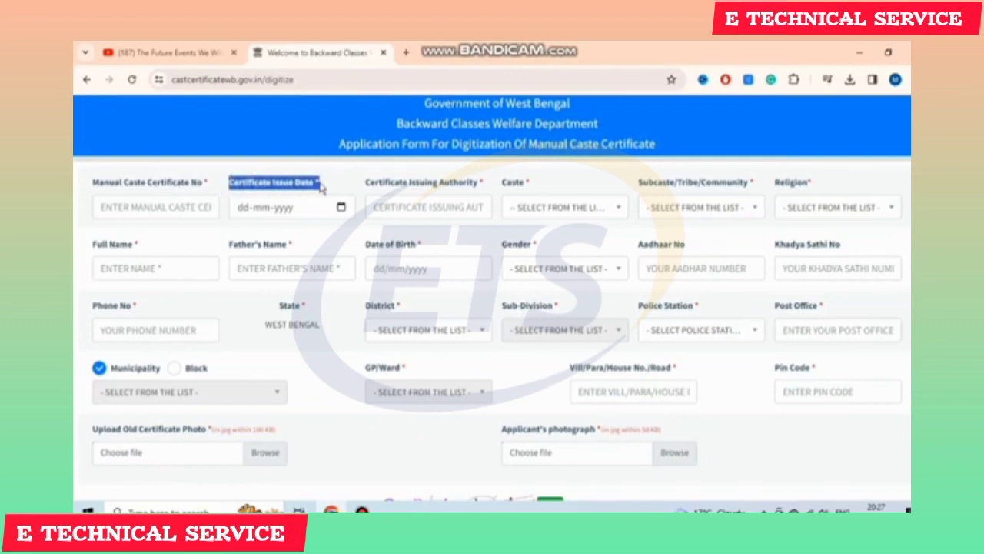
{"action": "left_click", "coordinate": [321, 188]}
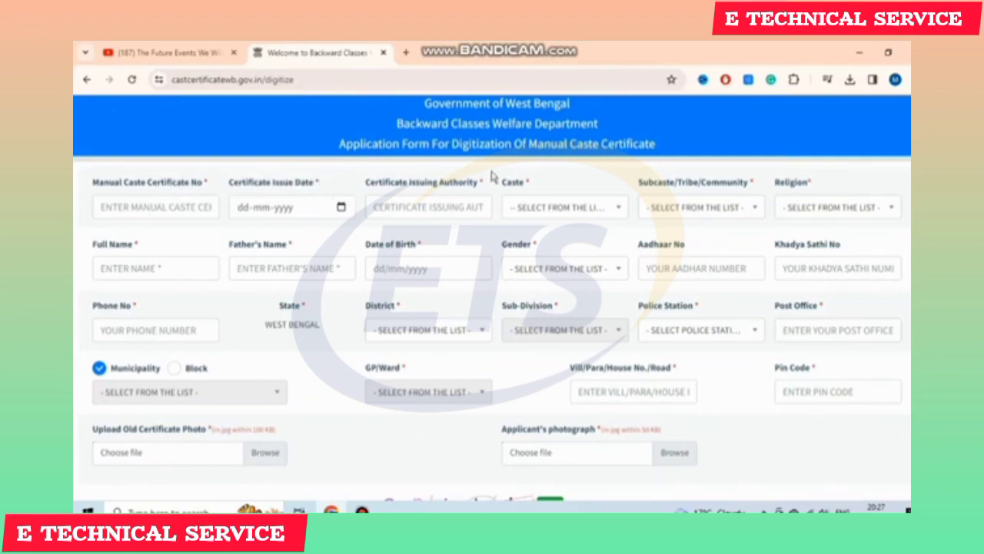
{"action": "left_click_drag", "start_coordinate": [366, 183], "coordinate": [470, 187]}
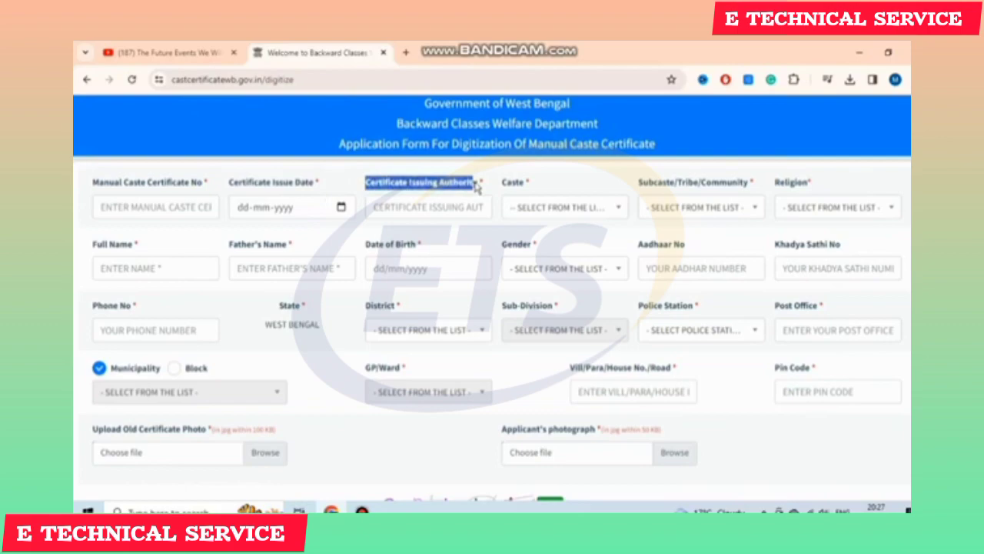
{"action": "left_click", "coordinate": [467, 187]}
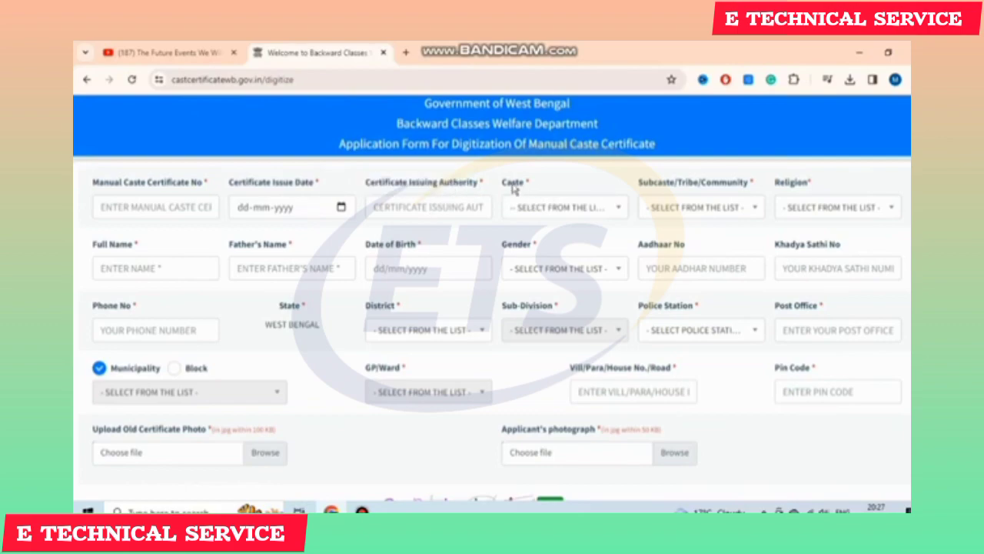
- Set the caste to OBC, the subcaste to RANGWA and the religion to HINDUISM
{"action": "left_click", "coordinate": [543, 207]}
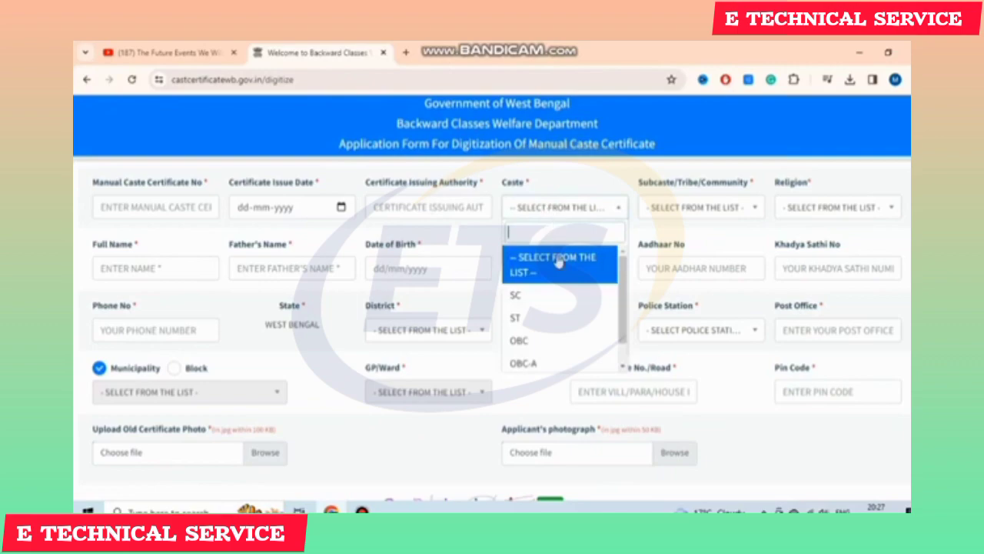
{"action": "left_click", "coordinate": [558, 340]}
{"action": "left_click", "coordinate": [721, 206]}
{"action": "left_click", "coordinate": [691, 281]}
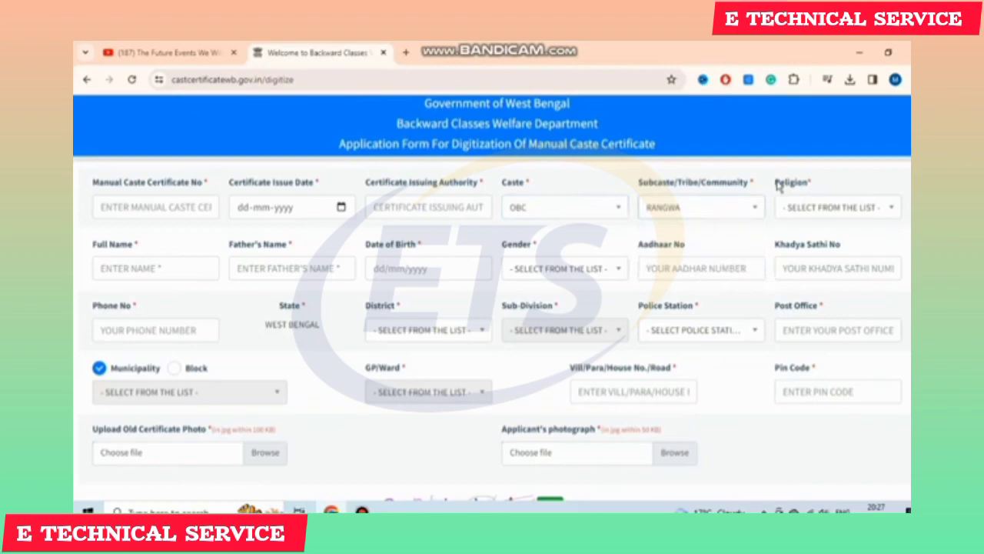
{"action": "left_click", "coordinate": [816, 206]}
{"action": "left_click", "coordinate": [820, 297]}
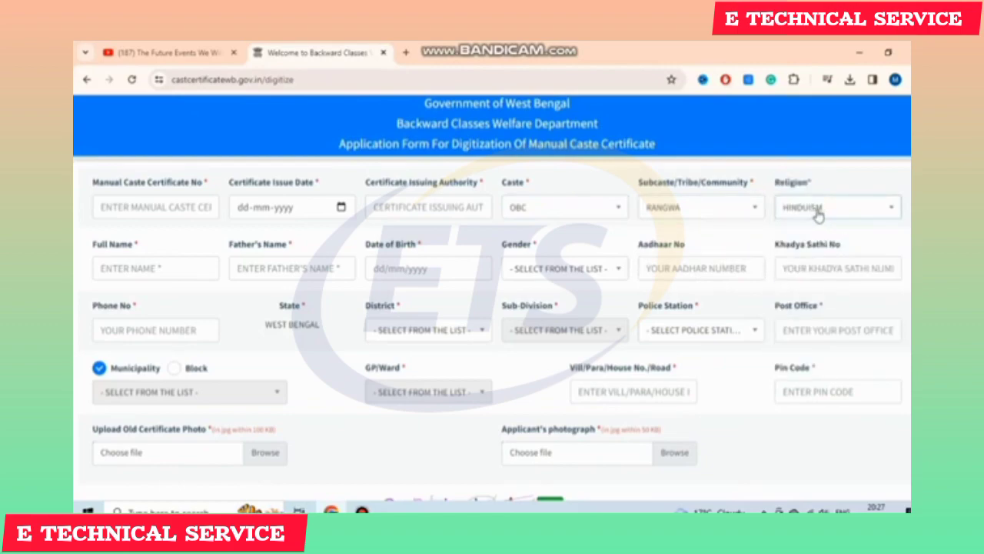
{"action": "left_click_drag", "start_coordinate": [92, 246], "coordinate": [133, 248]}
{"action": "left_click", "coordinate": [134, 248]}
{"action": "left_click_drag", "start_coordinate": [229, 244], "coordinate": [296, 249]}
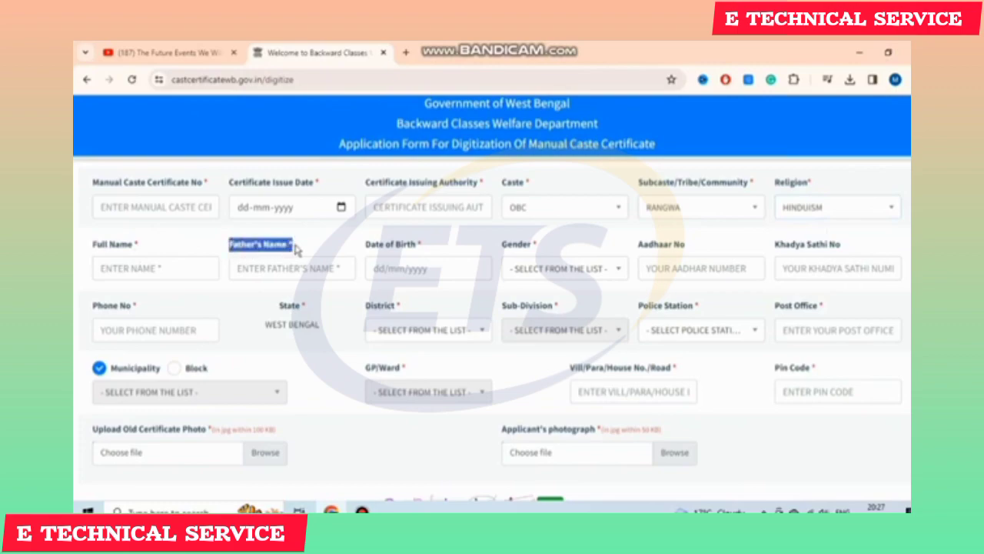
{"action": "left_click", "coordinate": [296, 249]}
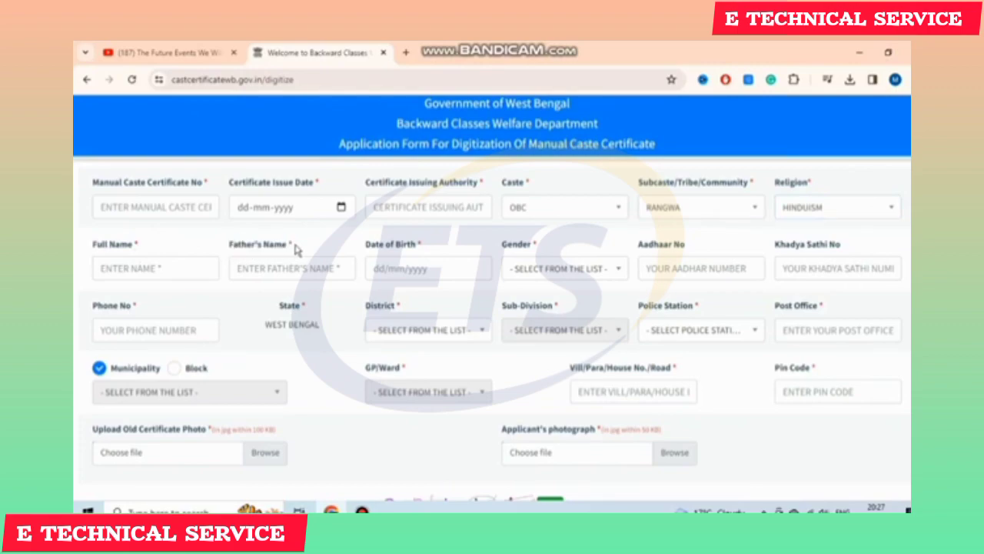
{"action": "left_click_drag", "start_coordinate": [365, 244], "coordinate": [436, 250]}
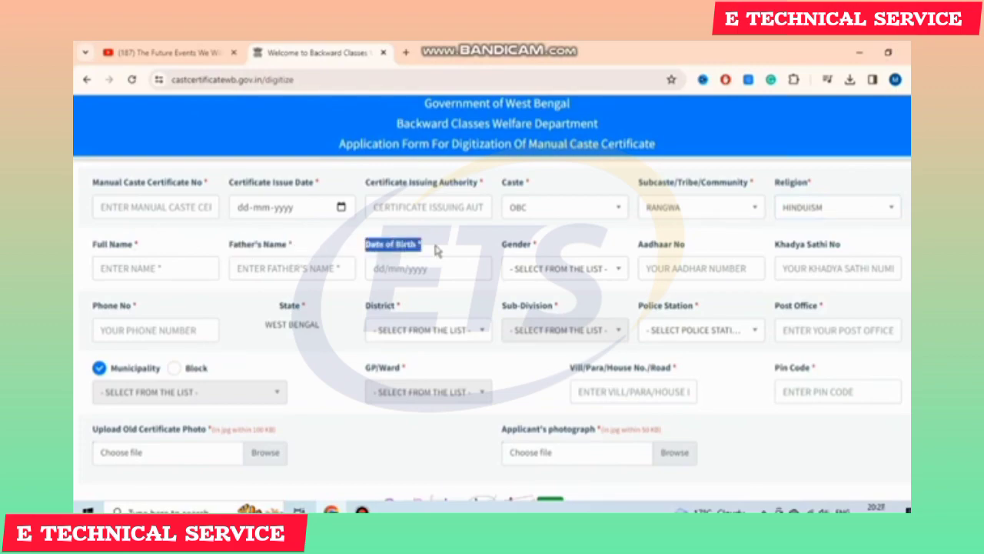
{"action": "left_click", "coordinate": [436, 251]}
{"action": "left_click", "coordinate": [361, 510]}
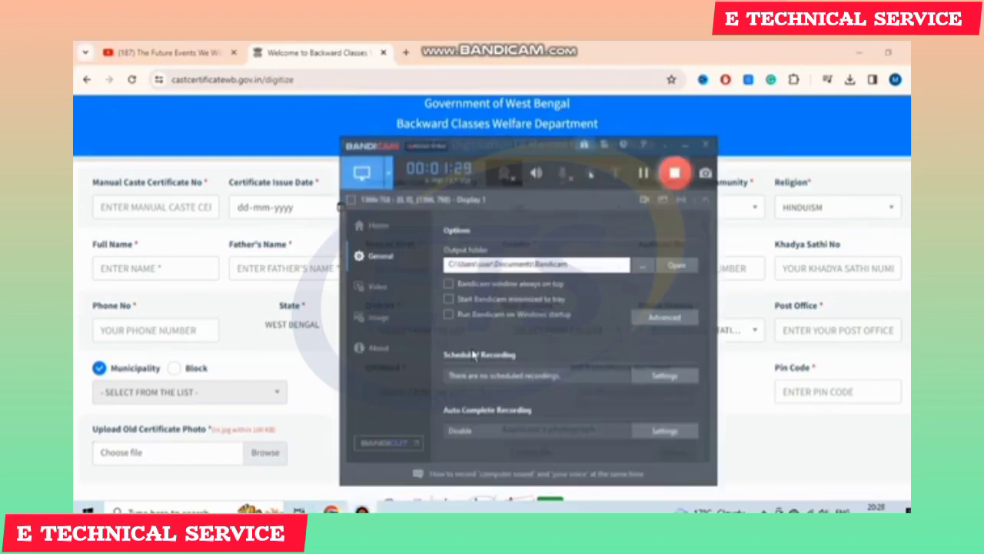
{"action": "left_click", "coordinate": [568, 61]}
{"action": "left_click_drag", "start_coordinate": [365, 244], "coordinate": [424, 246]}
{"action": "left_click", "coordinate": [427, 246]}
- Set the applicant's gender to MALE
{"action": "left_click_drag", "start_coordinate": [500, 246], "coordinate": [554, 255]}
{"action": "left_click", "coordinate": [567, 273]}
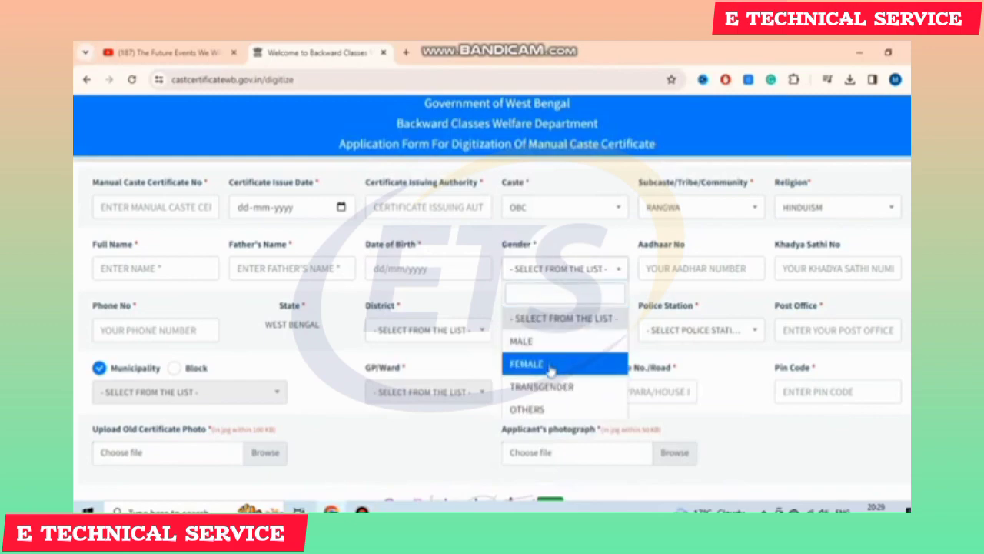
{"action": "left_click", "coordinate": [551, 342]}
{"action": "left_click_drag", "start_coordinate": [638, 245], "coordinate": [691, 250]}
{"action": "left_click", "coordinate": [690, 250]}
{"action": "left_click_drag", "start_coordinate": [778, 244], "coordinate": [839, 246]}
{"action": "left_click", "coordinate": [840, 245]}
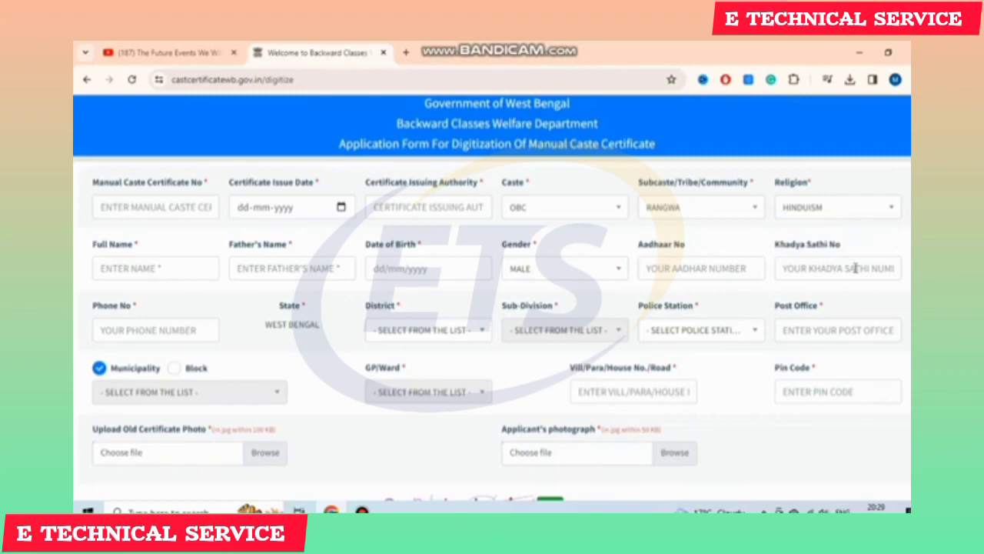
{"action": "left_click_drag", "start_coordinate": [94, 308], "coordinate": [137, 308]}
{"action": "left_click", "coordinate": [188, 337]}
{"action": "left_click_drag", "start_coordinate": [277, 306], "coordinate": [309, 337]}
- Set the applicant's district to BANKURA and the sub-division to BISHNUPUR
{"action": "left_click", "coordinate": [388, 308]}
{"action": "left_click_drag", "start_coordinate": [365, 306], "coordinate": [417, 322]}
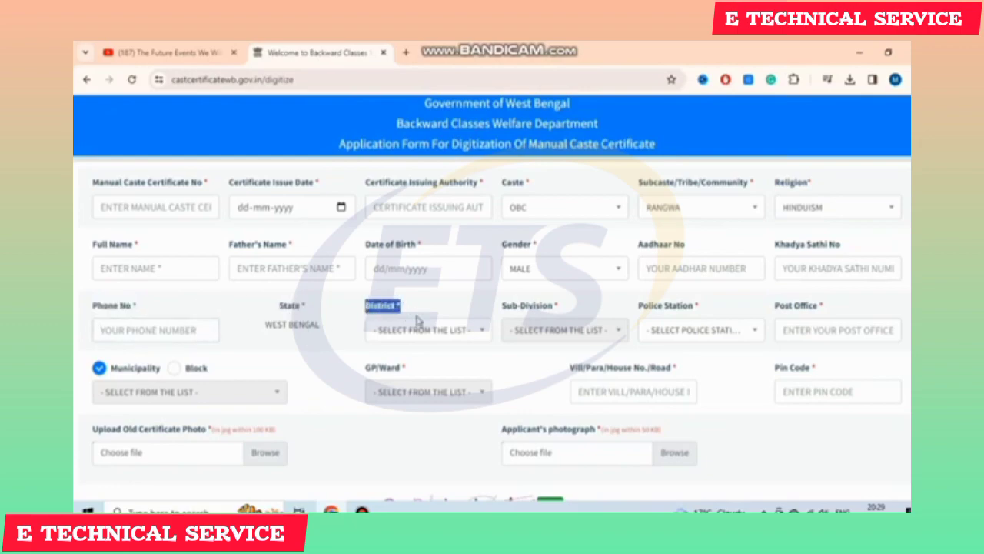
{"action": "left_click", "coordinate": [418, 326]}
{"action": "left_click", "coordinate": [423, 439]}
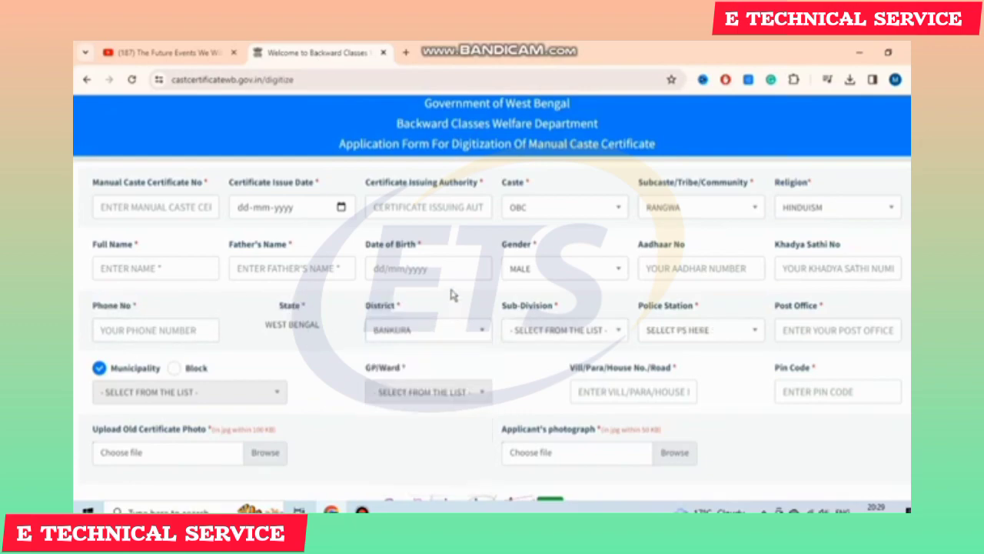
{"action": "left_click_drag", "start_coordinate": [504, 305], "coordinate": [557, 306]}
{"action": "scroll", "coordinate": [578, 309], "scroll_direction": "down", "scroll_amount": 1}
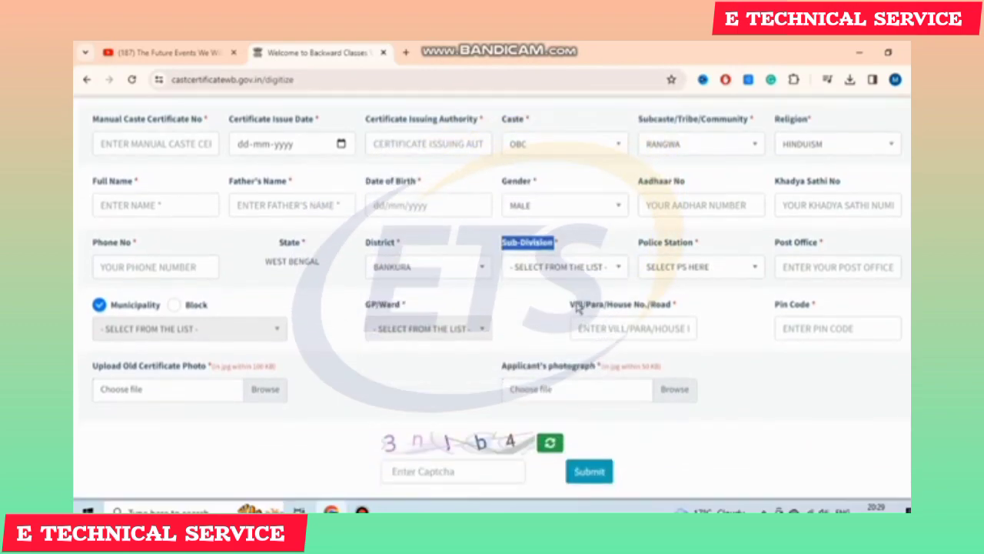
{"action": "left_click", "coordinate": [575, 271]}
{"action": "left_click", "coordinate": [569, 363]}
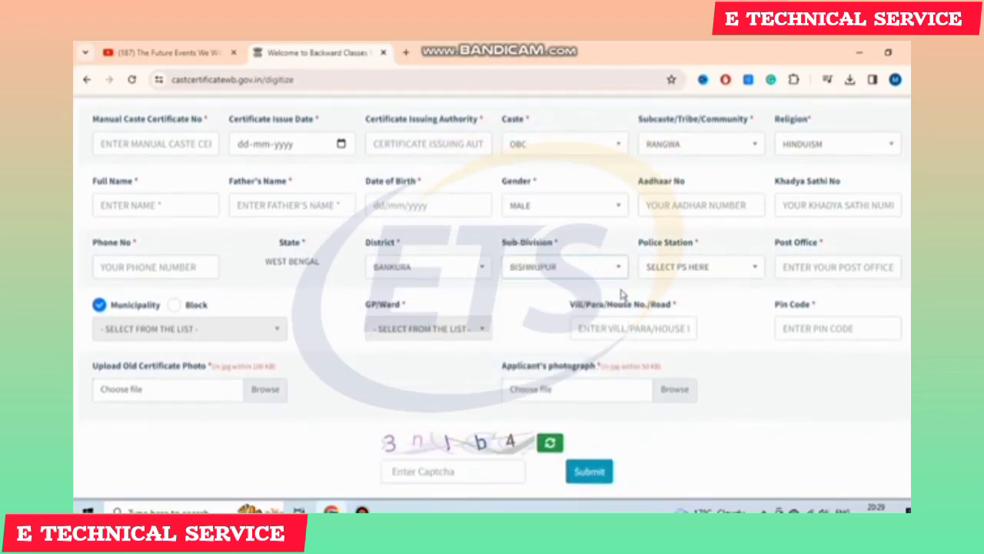
- Set the police station to BARIKUL and place the cursor in the Post Office field
{"action": "left_click_drag", "start_coordinate": [639, 243], "coordinate": [696, 242]}
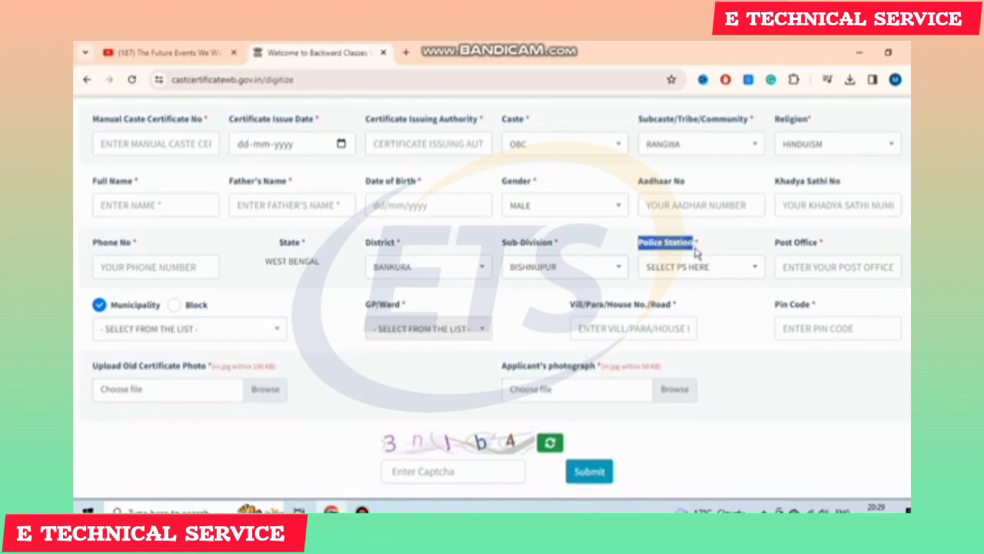
{"action": "left_click", "coordinate": [698, 266]}
{"action": "left_click", "coordinate": [687, 362]}
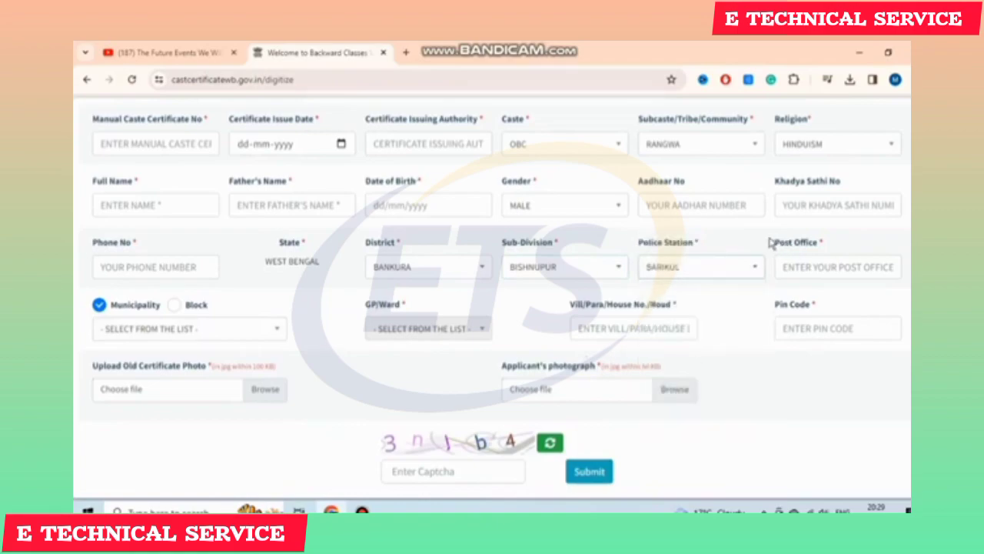
{"action": "left_click_drag", "start_coordinate": [776, 244], "coordinate": [827, 246]}
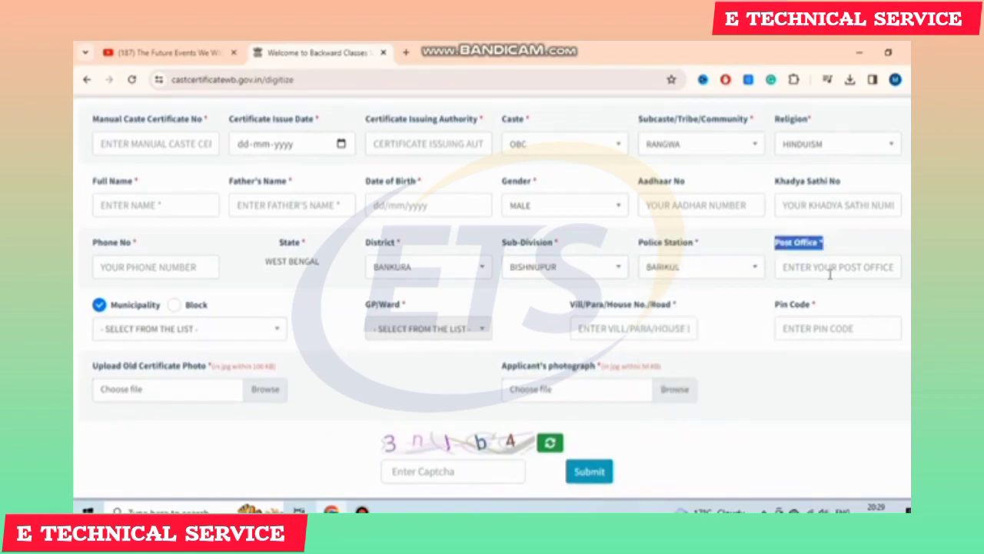
{"action": "left_click", "coordinate": [830, 274]}
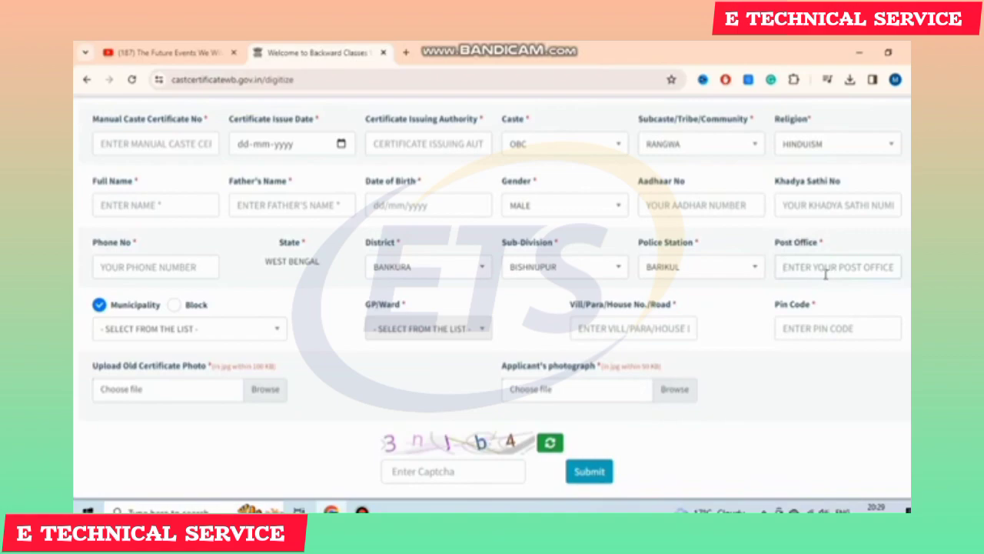
- Switch the local area type from Municipality to Block and choose INDUS as the block
{"action": "double_click", "coordinate": [116, 308]}
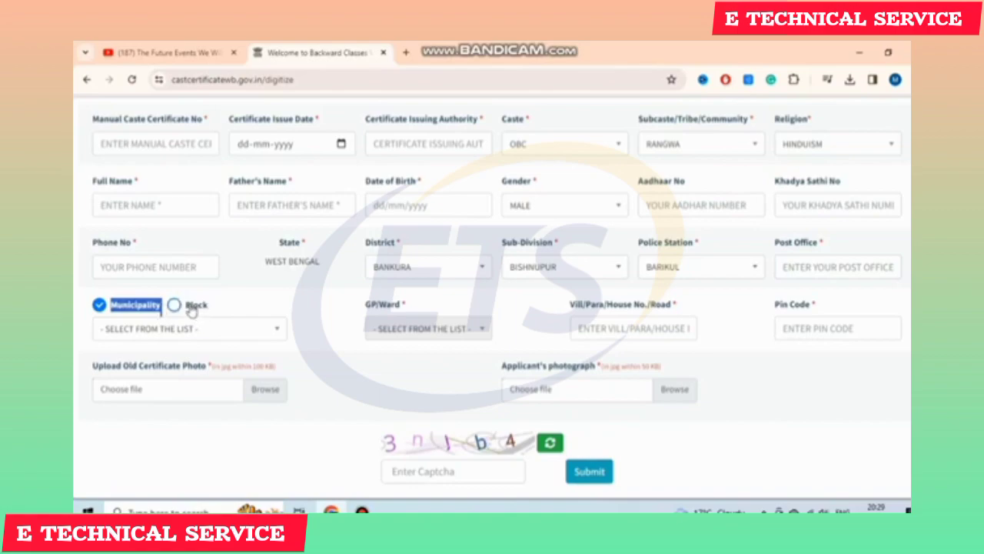
{"action": "left_click", "coordinate": [176, 306]}
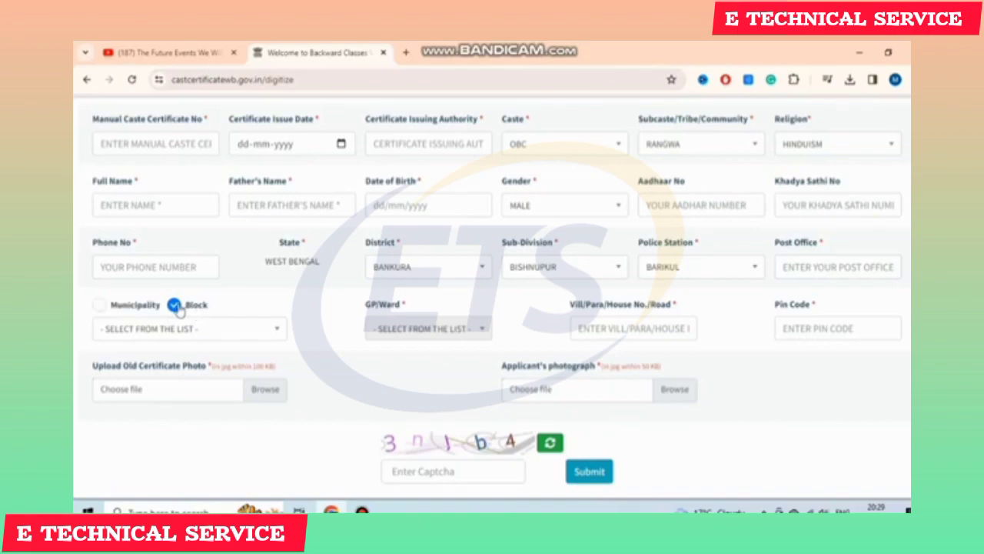
{"action": "left_click", "coordinate": [211, 331]}
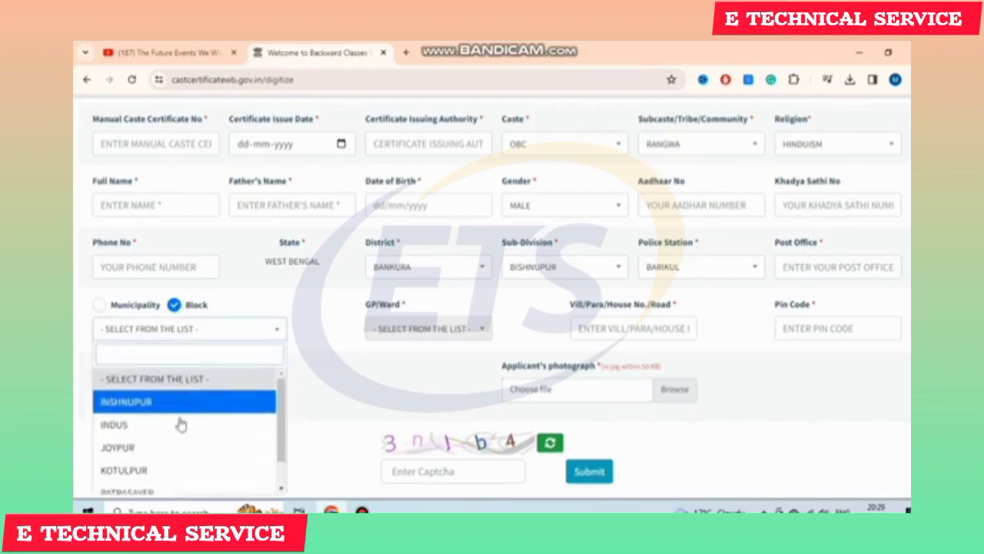
{"action": "left_click", "coordinate": [178, 427]}
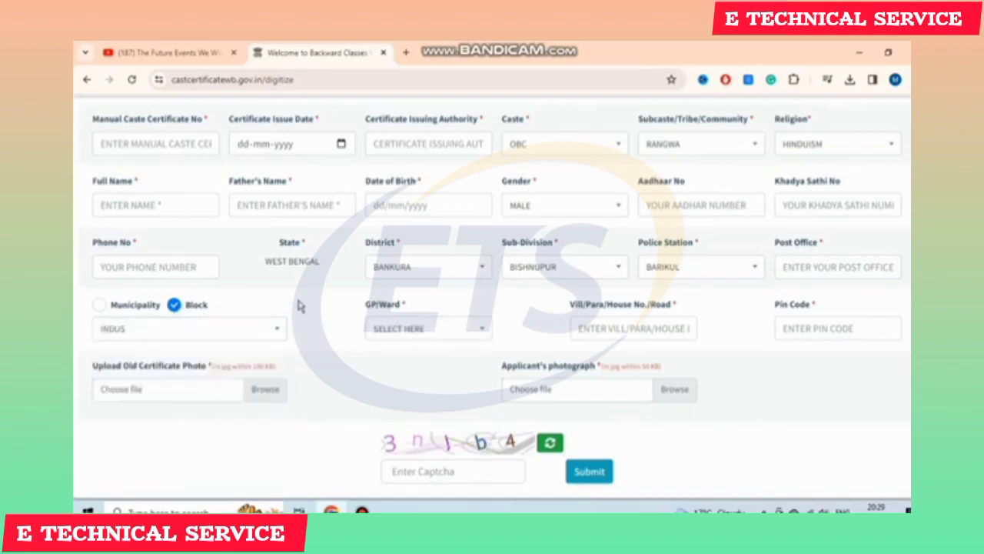
- Set the applicant's GP/Ward to AKUI-II
{"action": "left_click_drag", "start_coordinate": [367, 306], "coordinate": [406, 307]}
{"action": "left_click", "coordinate": [415, 331]}
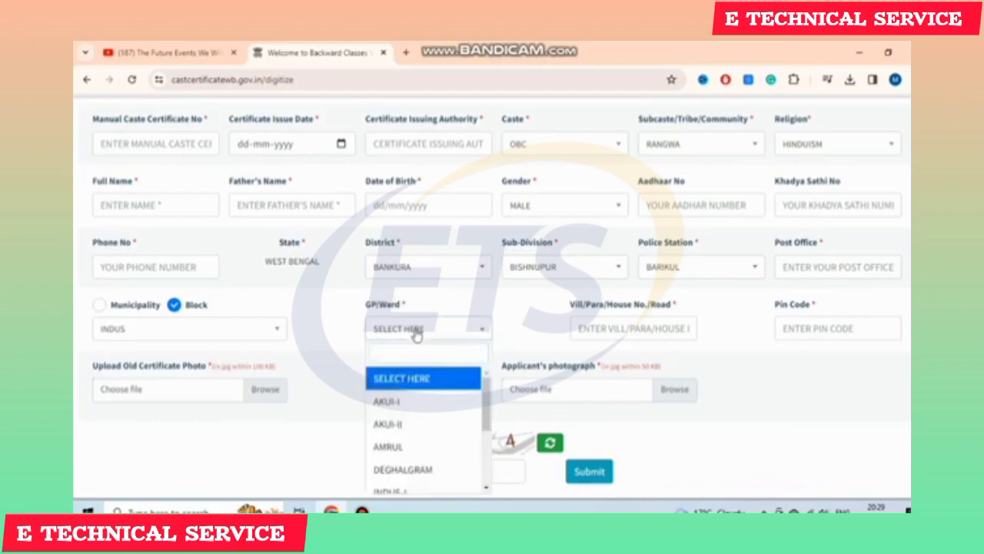
{"action": "left_click", "coordinate": [415, 421]}
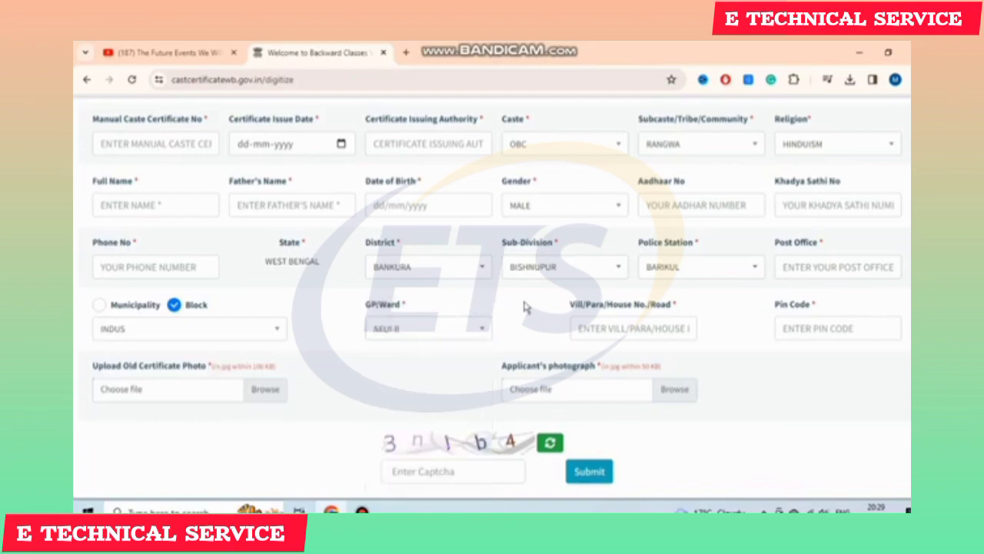
- Examine the required village, para, house number or road field and the pin code field
{"action": "left_click_drag", "start_coordinate": [569, 308], "coordinate": [694, 307]}
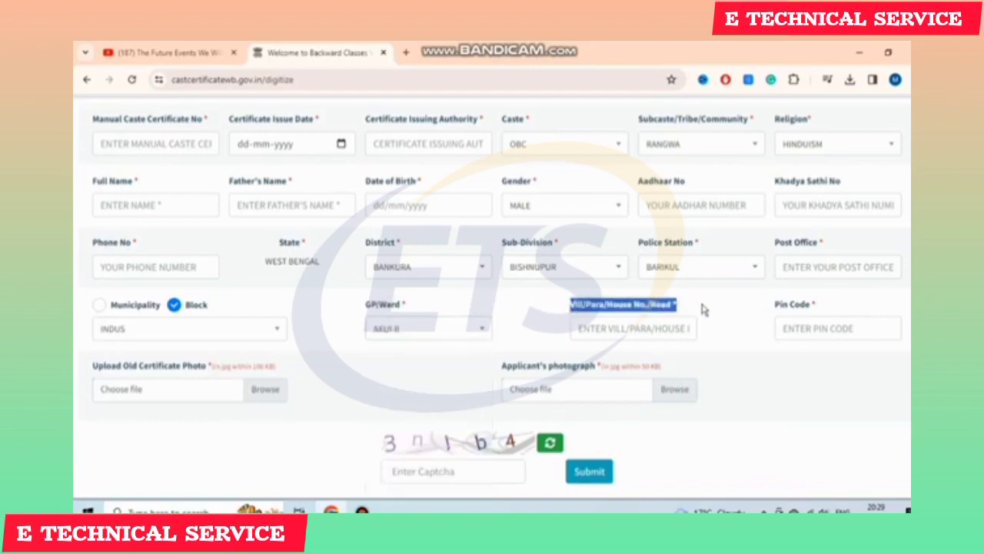
{"action": "left_click", "coordinate": [701, 309]}
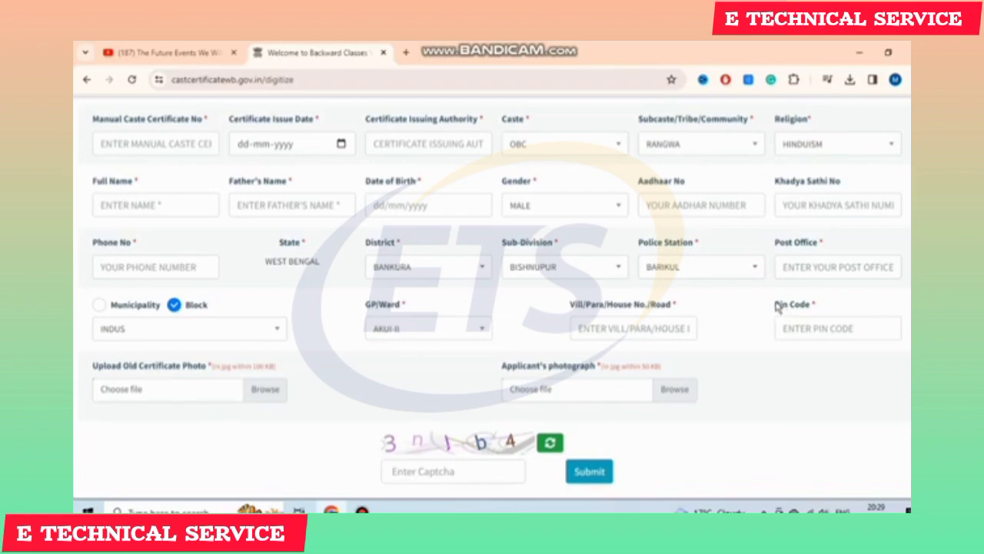
{"action": "left_click_drag", "start_coordinate": [775, 306], "coordinate": [821, 307]}
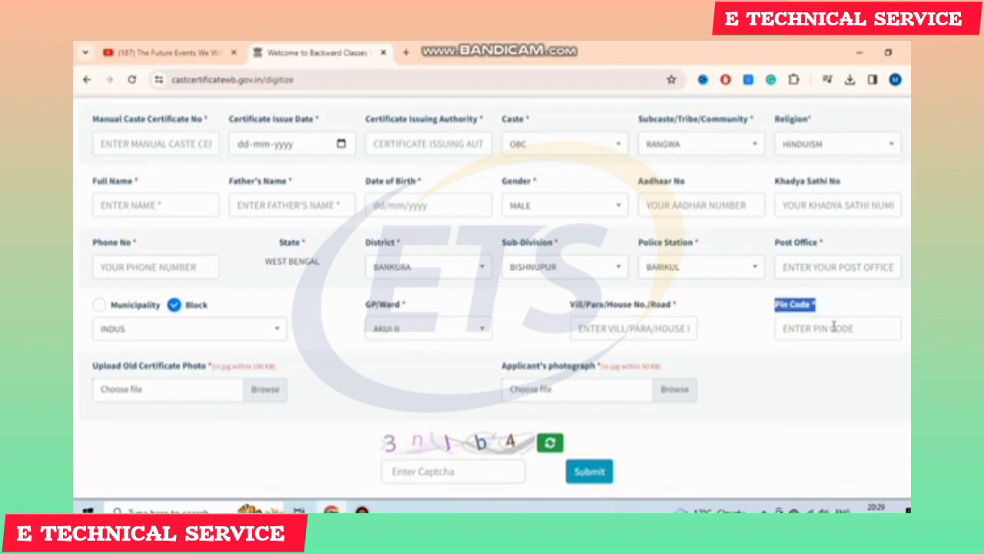
{"action": "left_click", "coordinate": [737, 318]}
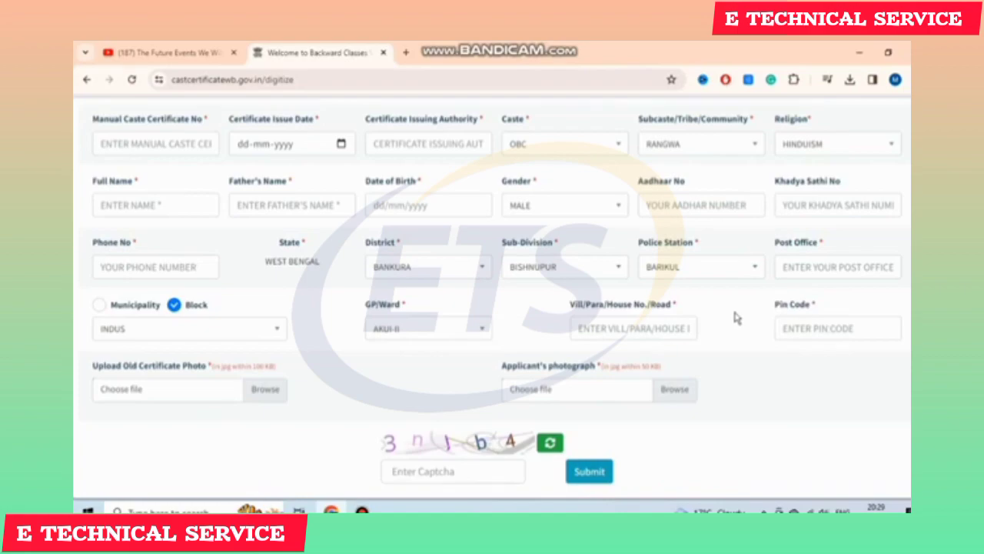
- Examine the file format and size limits for the old certificate and applicant photo uploads, and review the captcha and submission area
{"action": "left_click_drag", "start_coordinate": [91, 366], "coordinate": [221, 369]}
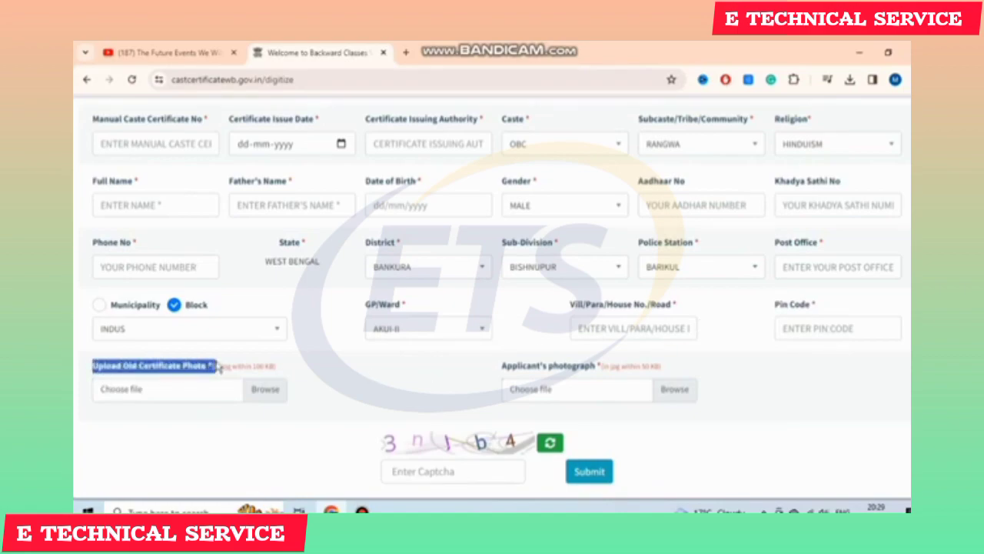
{"action": "left_click", "coordinate": [221, 369]}
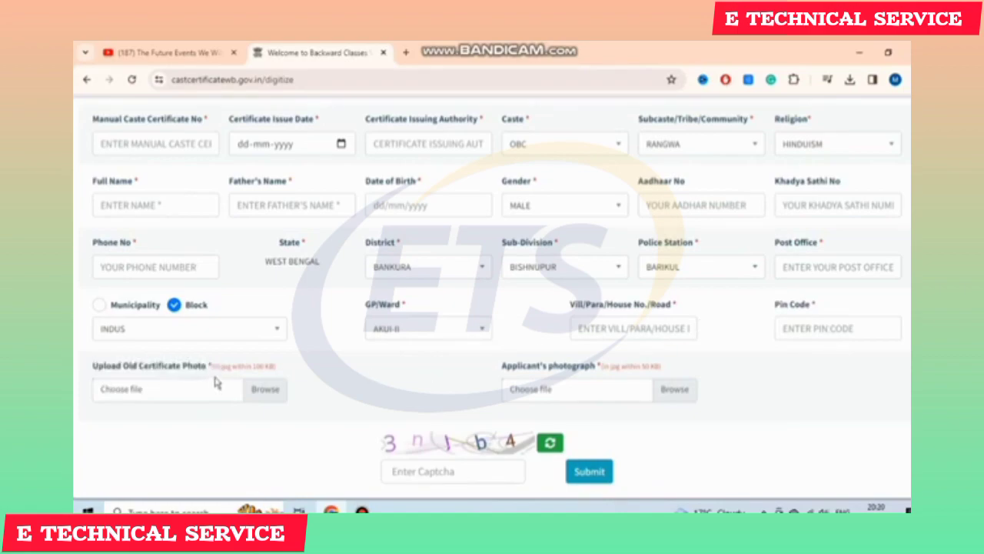
{"action": "left_click_drag", "start_coordinate": [221, 366], "coordinate": [278, 371]}
{"action": "left_click", "coordinate": [243, 396]}
{"action": "left_click", "coordinate": [786, 155]}
{"action": "left_click_drag", "start_coordinate": [504, 371], "coordinate": [592, 368]}
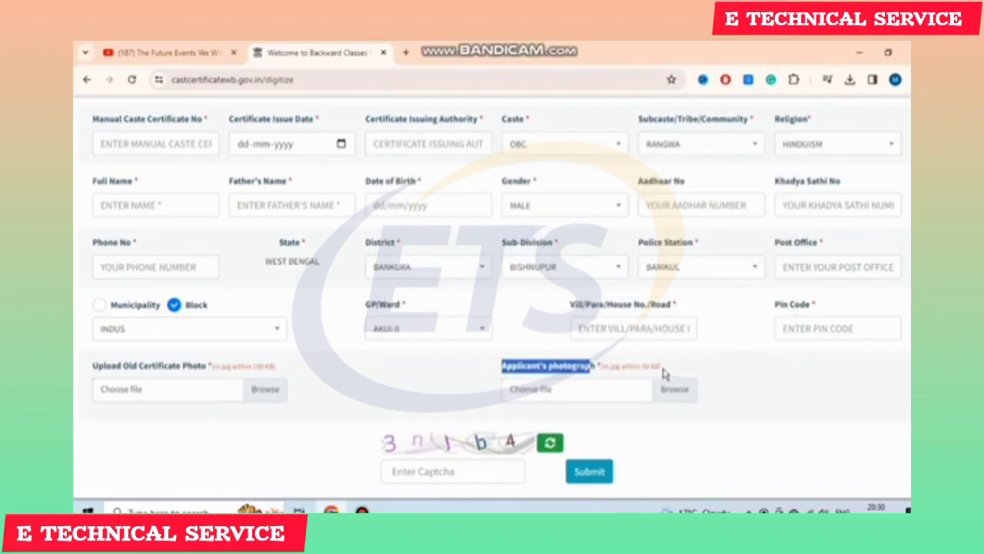
{"action": "left_click_drag", "start_coordinate": [662, 367], "coordinate": [615, 370]}
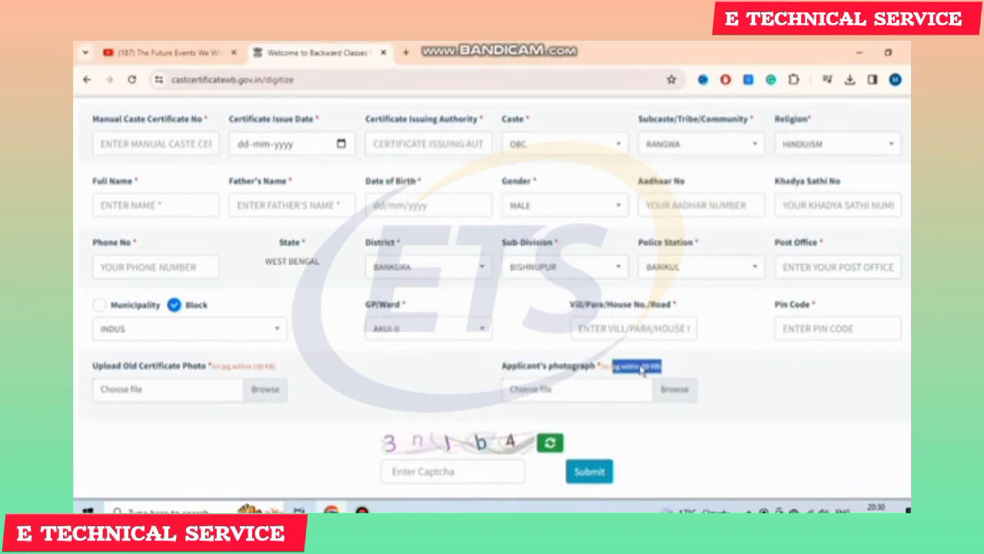
{"action": "left_click", "coordinate": [673, 373]}
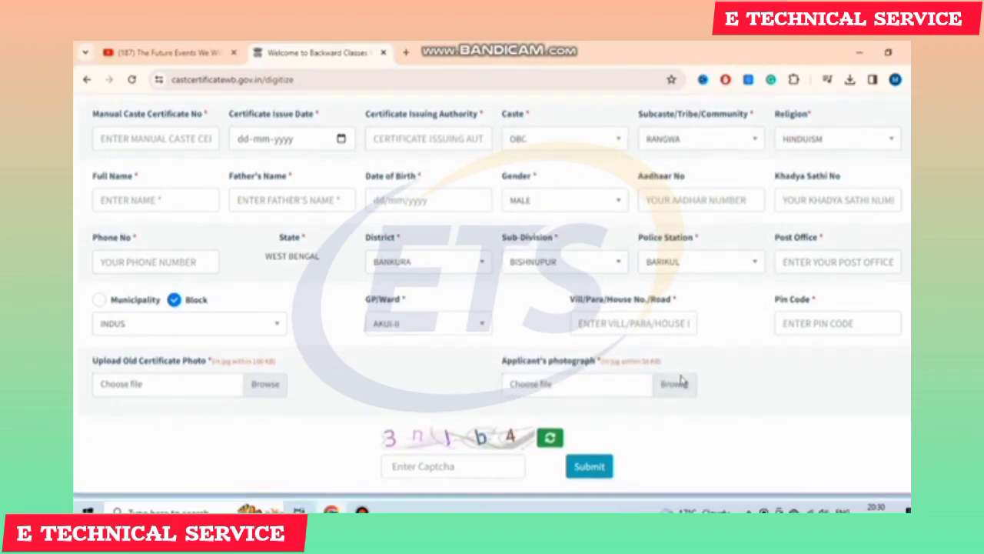
{"action": "scroll", "coordinate": [681, 380], "scroll_direction": "down", "scroll_amount": 1}
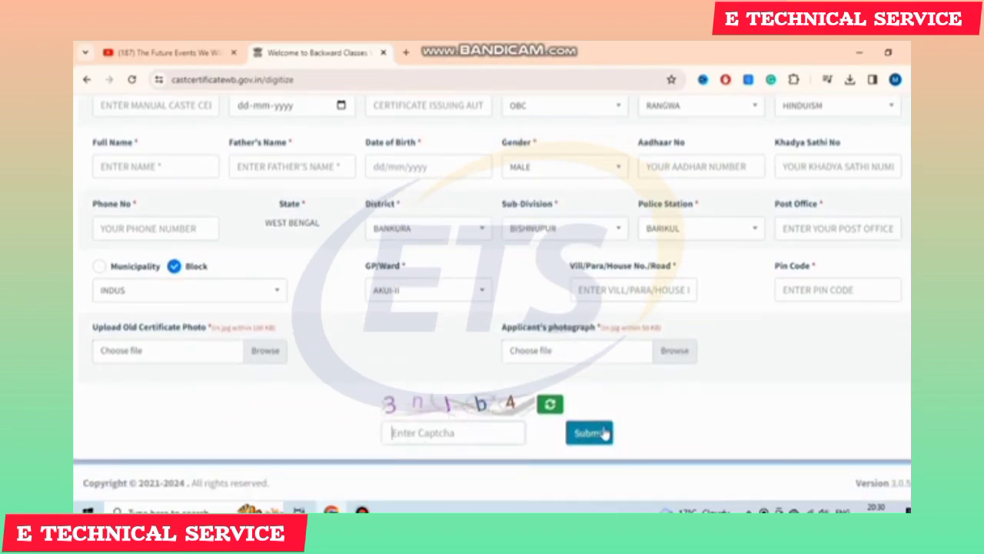
{"action": "left_click", "coordinate": [363, 510]}
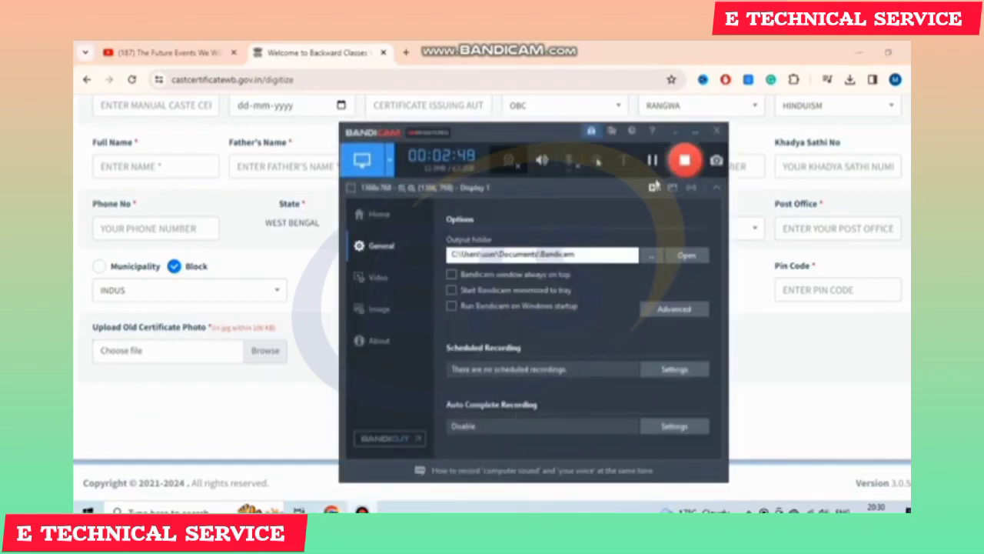
{"action": "left_click", "coordinate": [694, 130]}
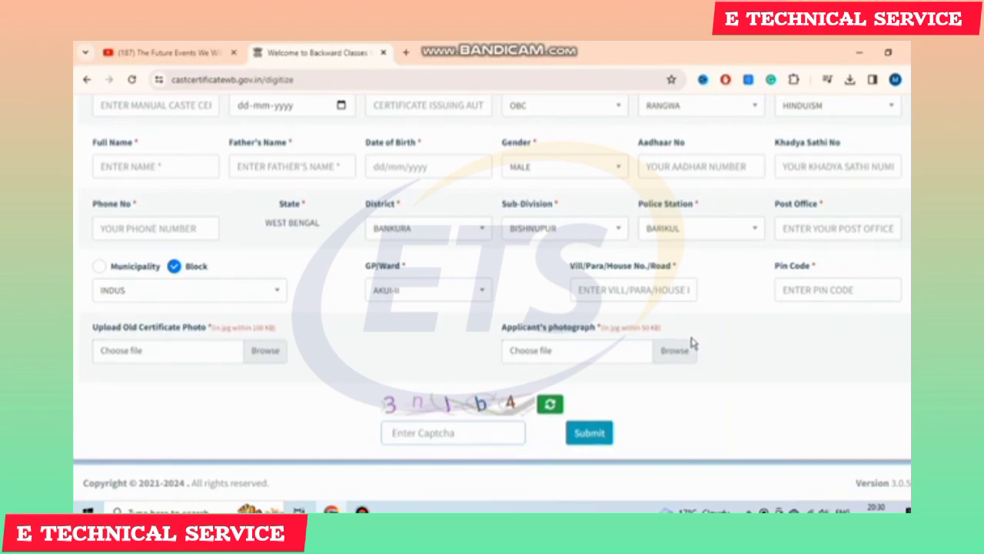
- Return to the portal's home page and open the digitize certificate status check to examine its application number search
{"action": "scroll", "coordinate": [657, 399], "scroll_direction": "up", "scroll_amount": 2}
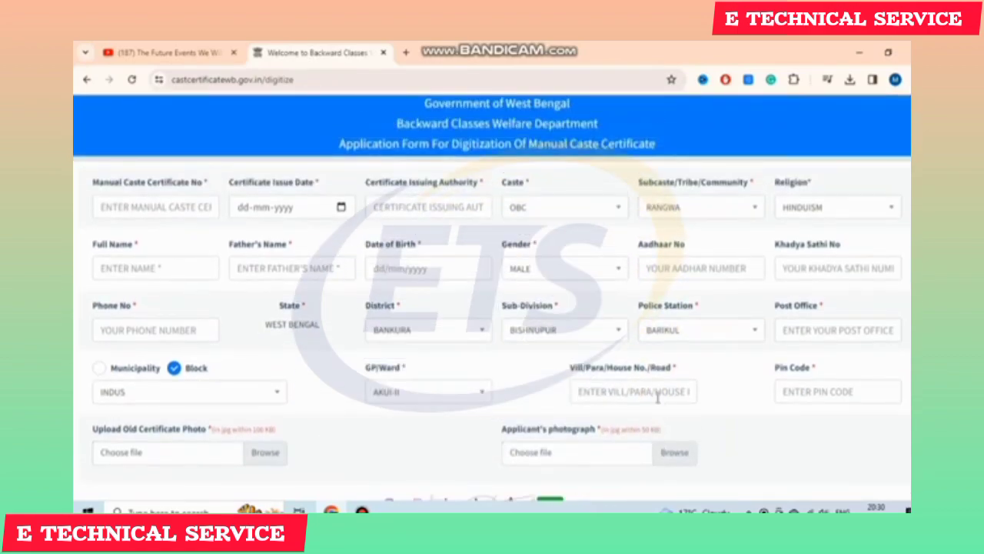
{"action": "left_click", "coordinate": [86, 79]}
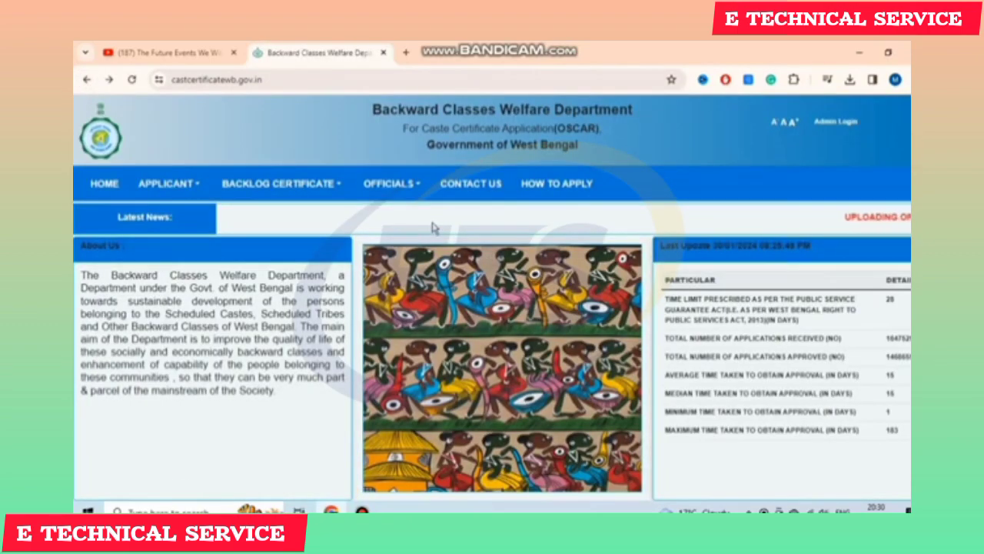
{"action": "left_click", "coordinate": [297, 187]}
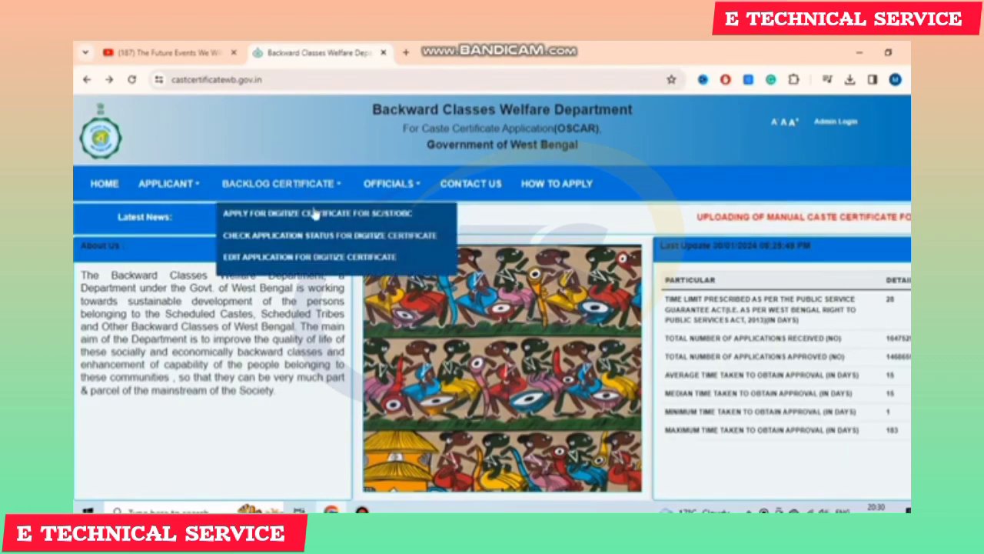
{"action": "left_click", "coordinate": [332, 236]}
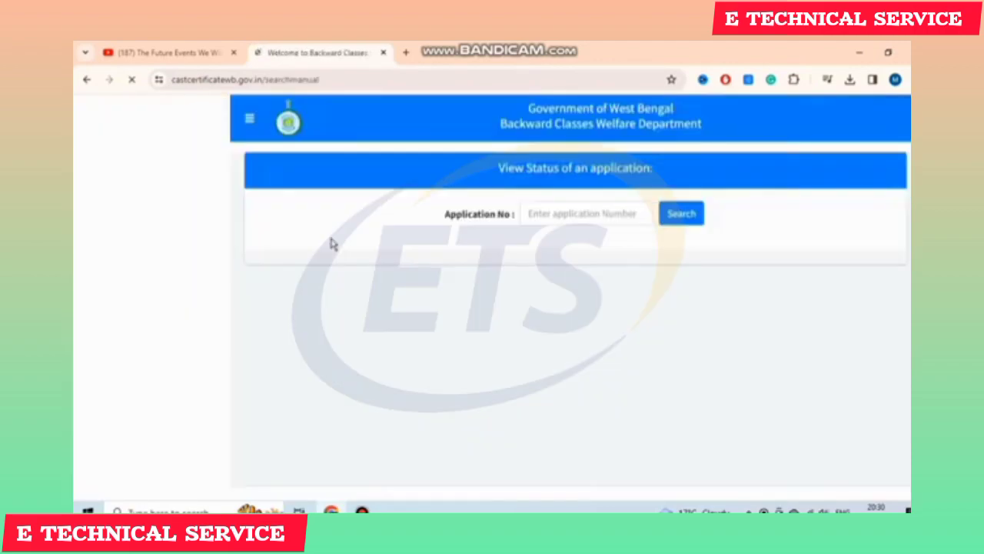
{"action": "left_click_drag", "start_coordinate": [446, 220], "coordinate": [511, 219]}
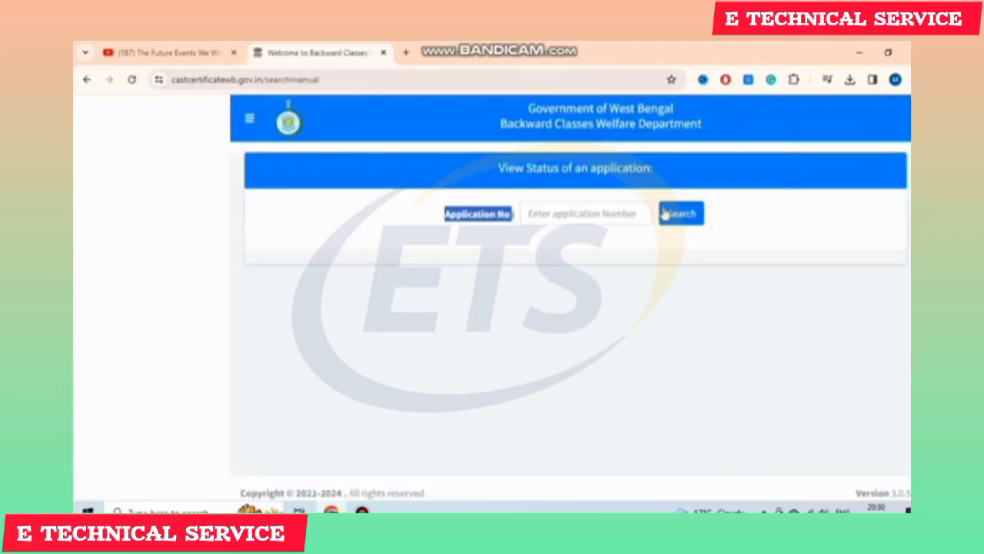
{"action": "left_click", "coordinate": [609, 249]}
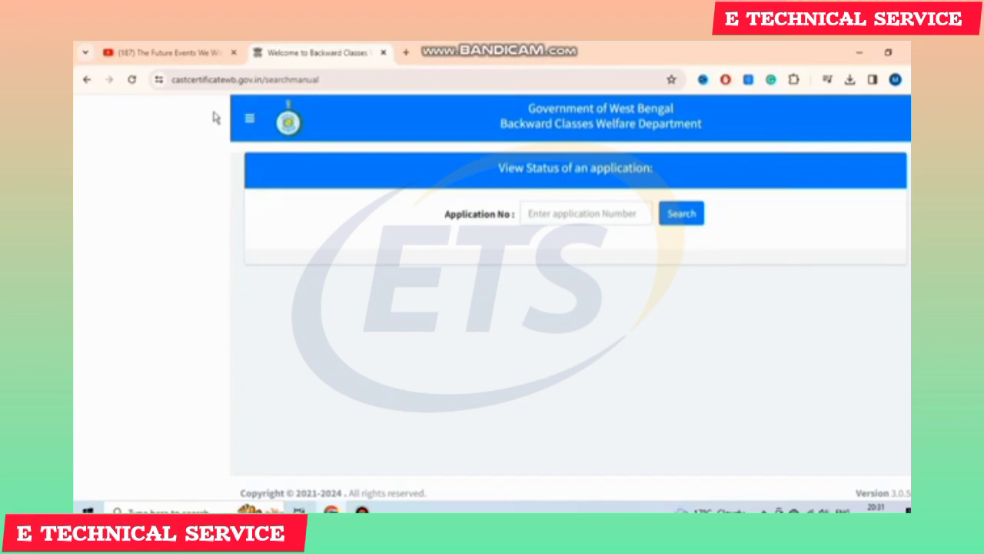
- Go back to the portal's home page and open the applicants' page for downloading a certificate
{"action": "left_click", "coordinate": [86, 79]}
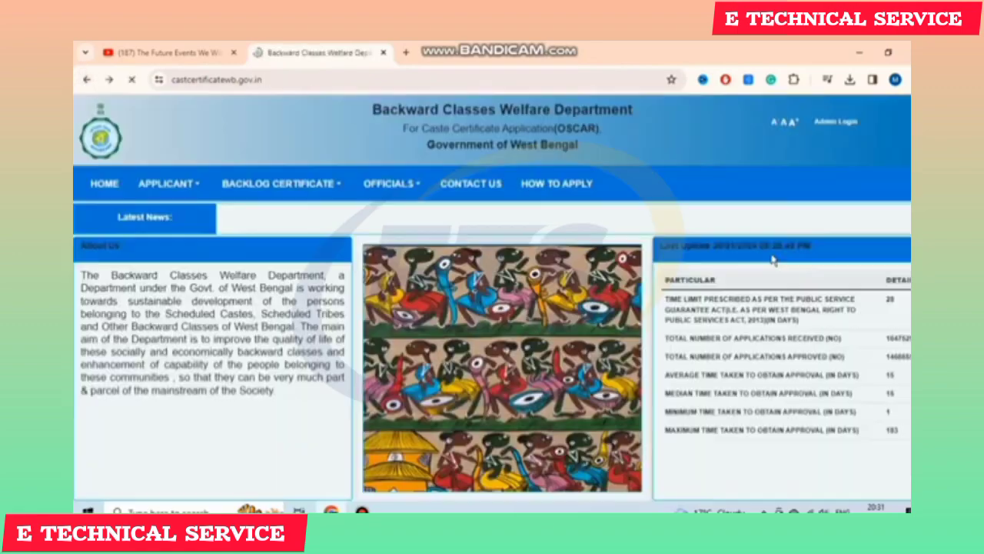
{"action": "mouse_move", "coordinate": [304, 196]}
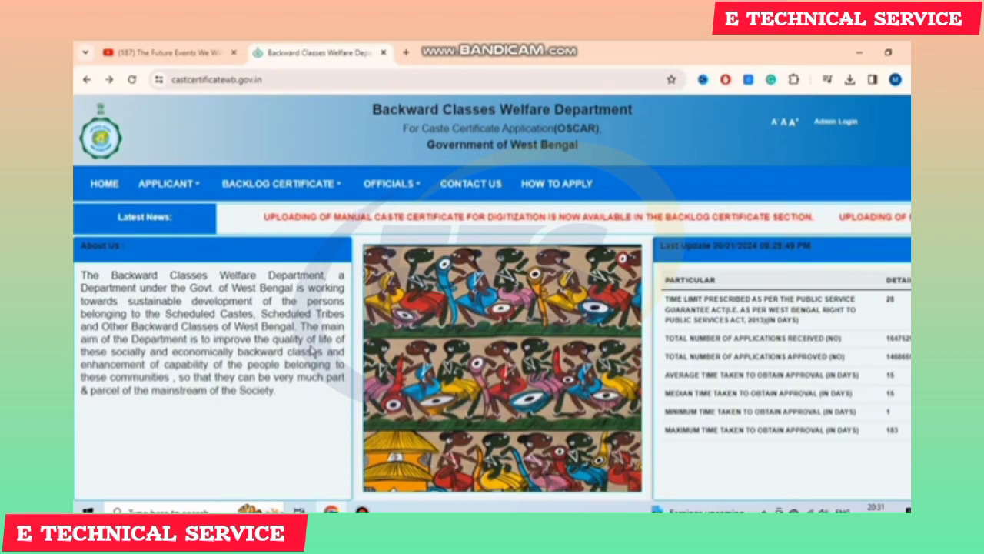
{"action": "left_click", "coordinate": [175, 188]}
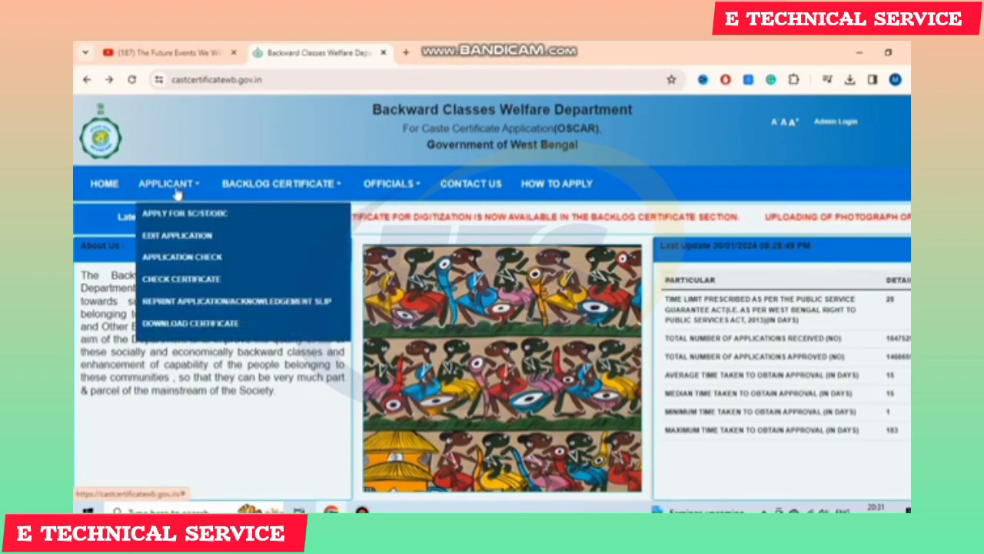
{"action": "left_click", "coordinate": [213, 327]}
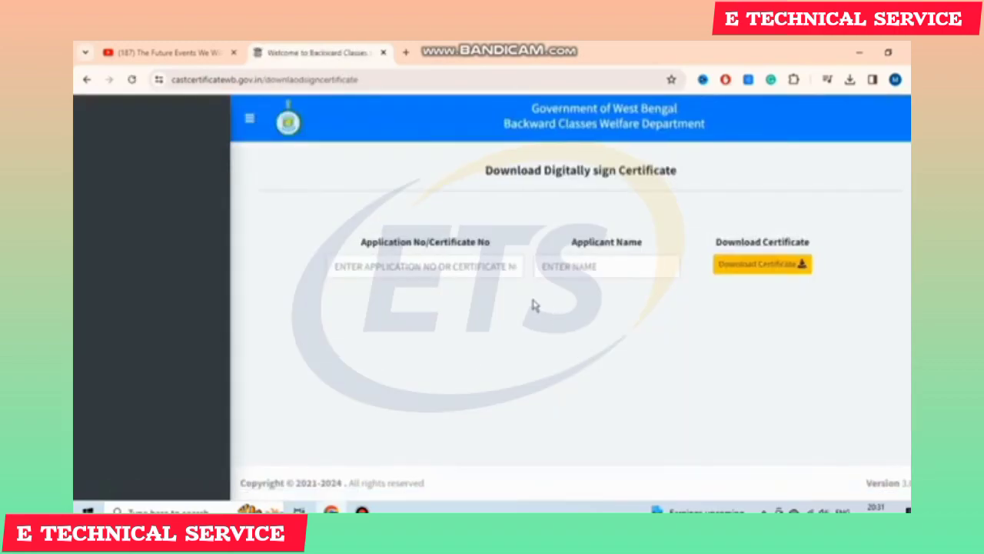
- Examine the application or certificate number and applicant name fields required for the download, and return to the home page
{"action": "left_click_drag", "start_coordinate": [358, 244], "coordinate": [501, 248]}
{"action": "left_click", "coordinate": [504, 248]}
{"action": "left_click_drag", "start_coordinate": [578, 249], "coordinate": [652, 248]}
{"action": "left_click", "coordinate": [784, 275]}
{"action": "left_click", "coordinate": [87, 80]}
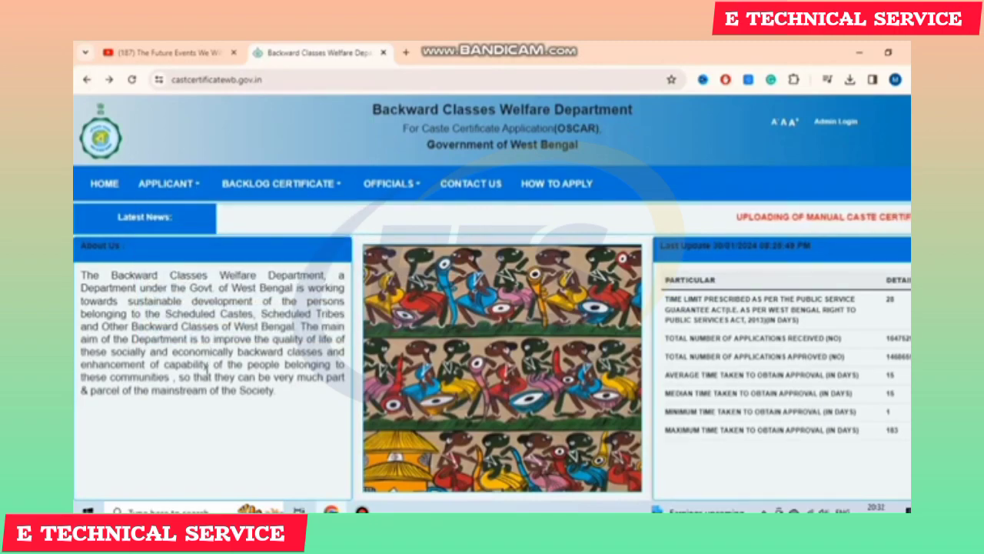
{"action": "left_click", "coordinate": [361, 510]}
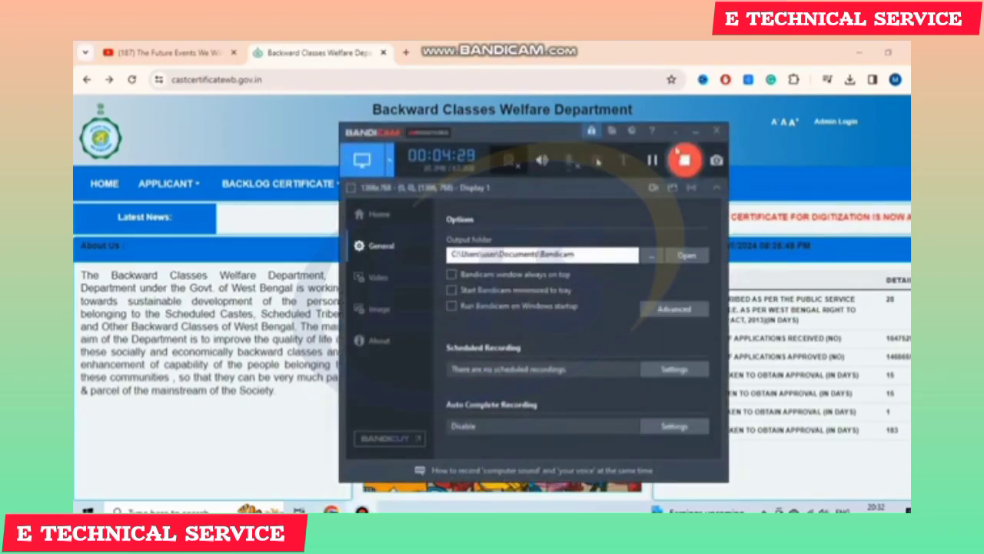